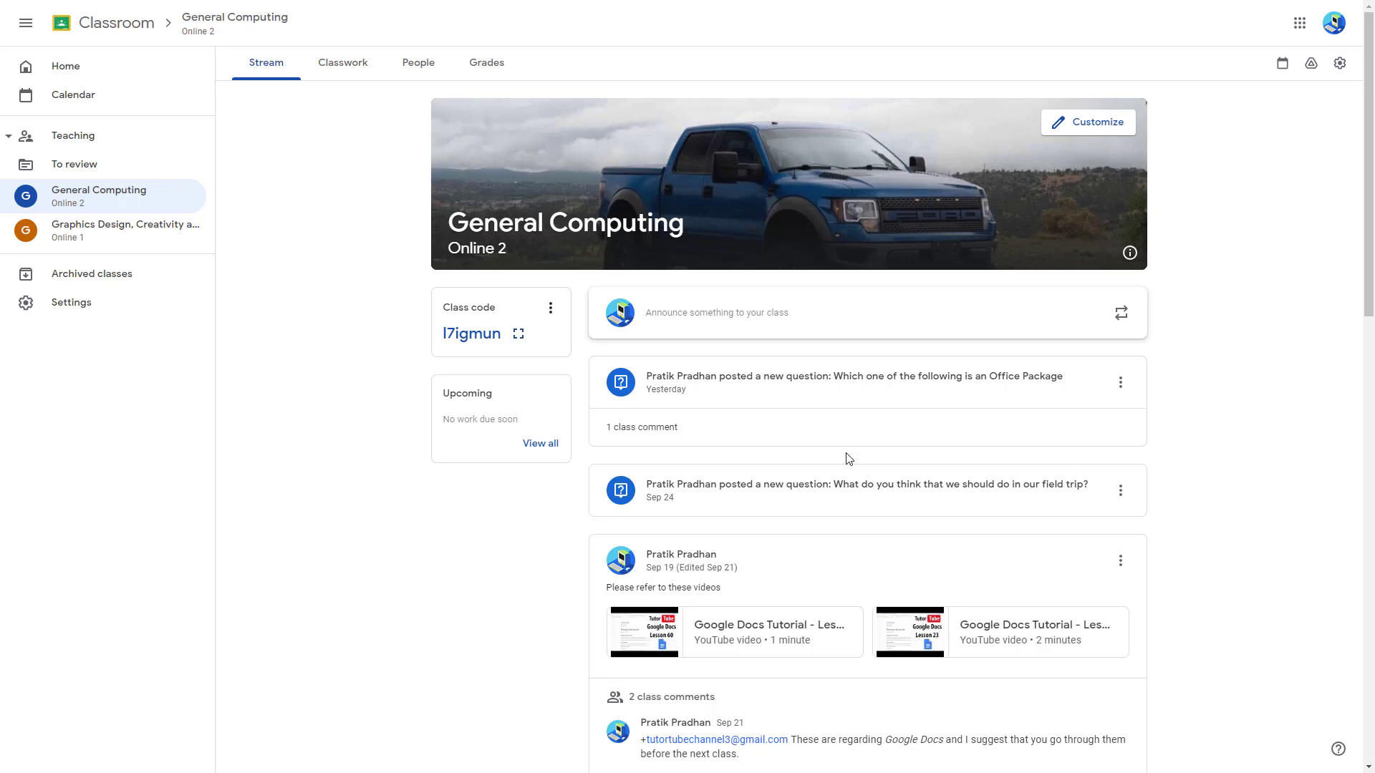
# Create a new quiz assignment in the General Computing classwork and dismiss the rubric introduction
pyautogui.click(351, 79)
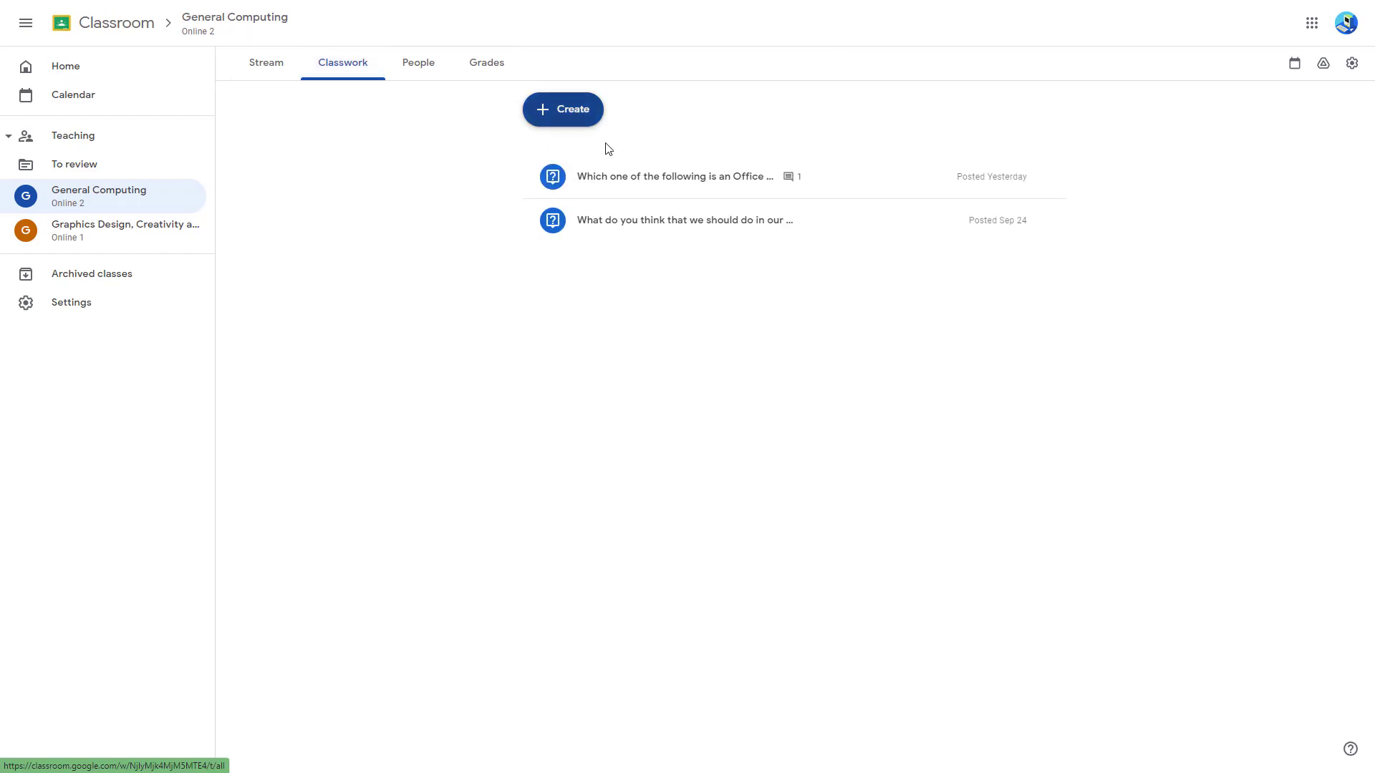
pyautogui.click(558, 118)
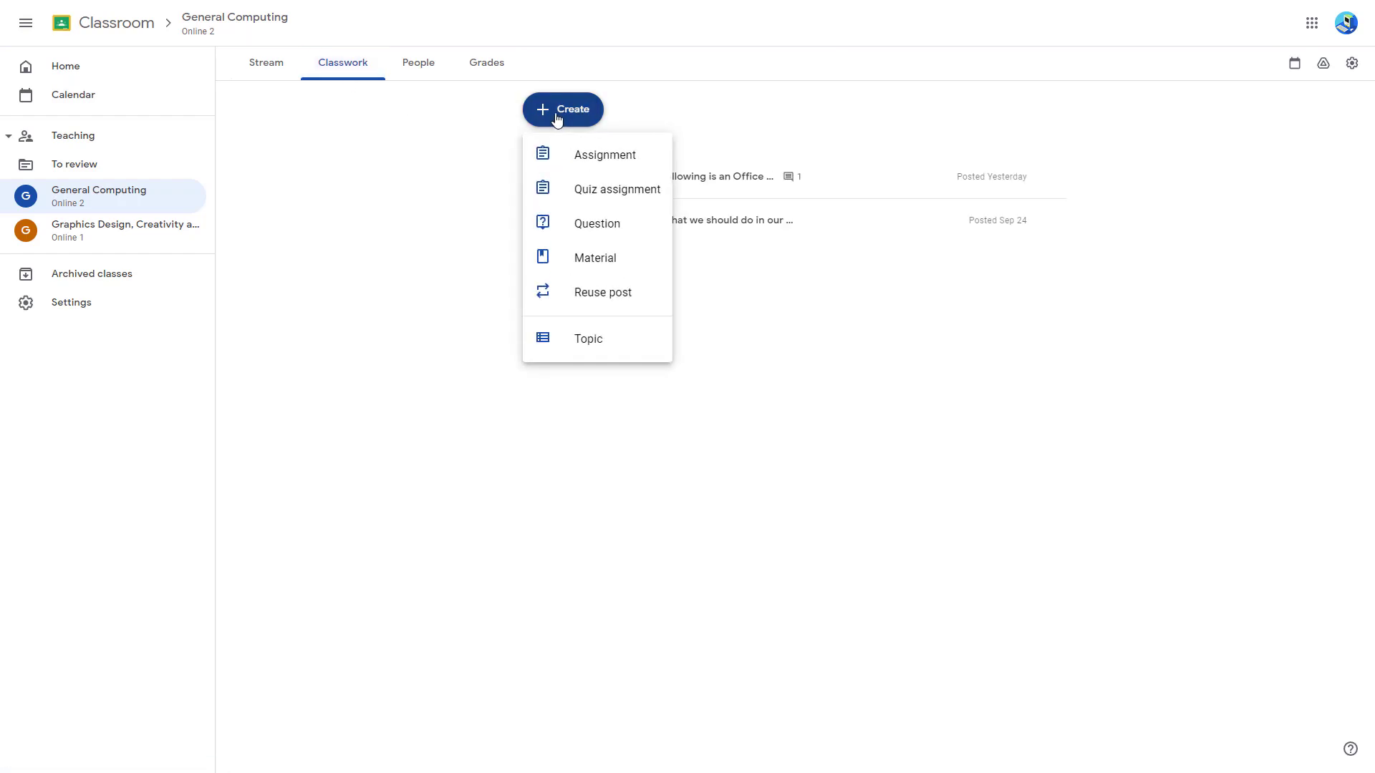
pyautogui.click(606, 200)
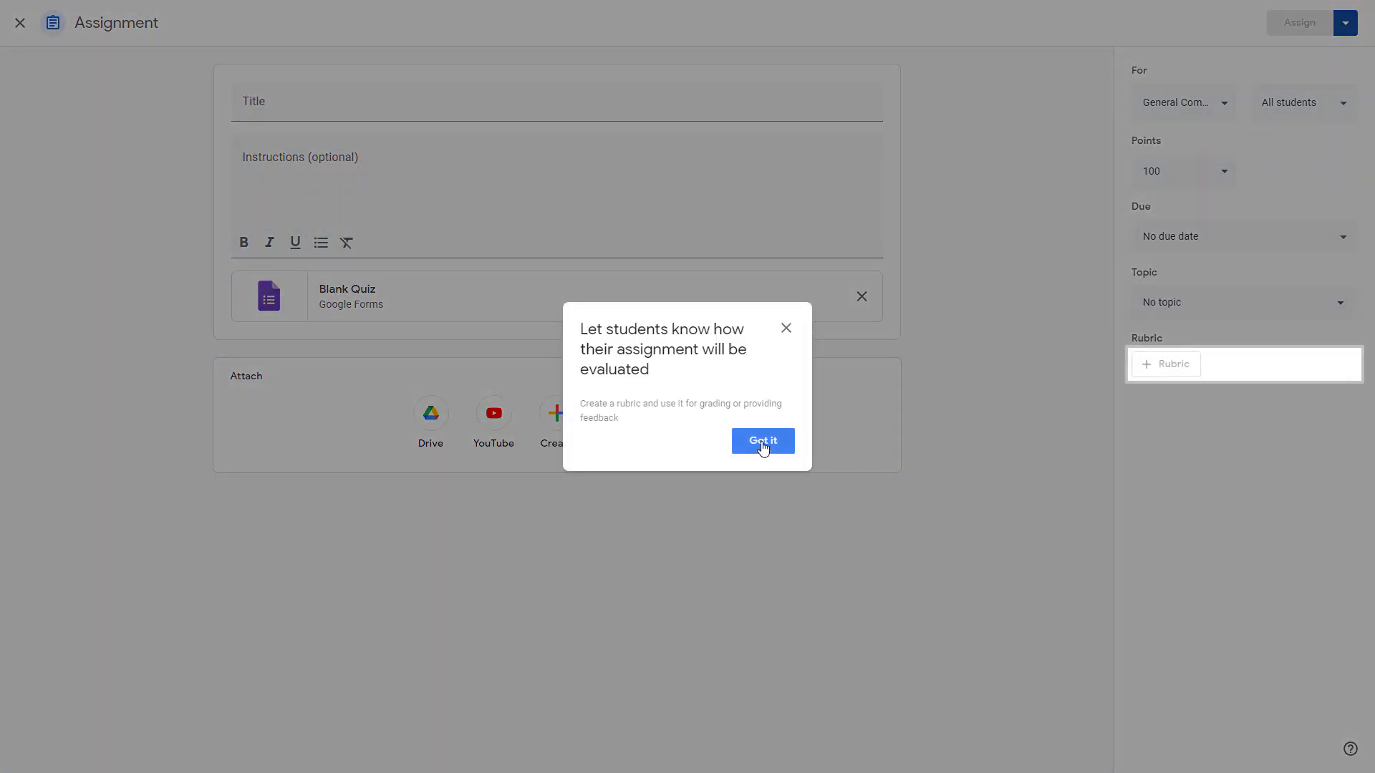
pyautogui.click(763, 442)
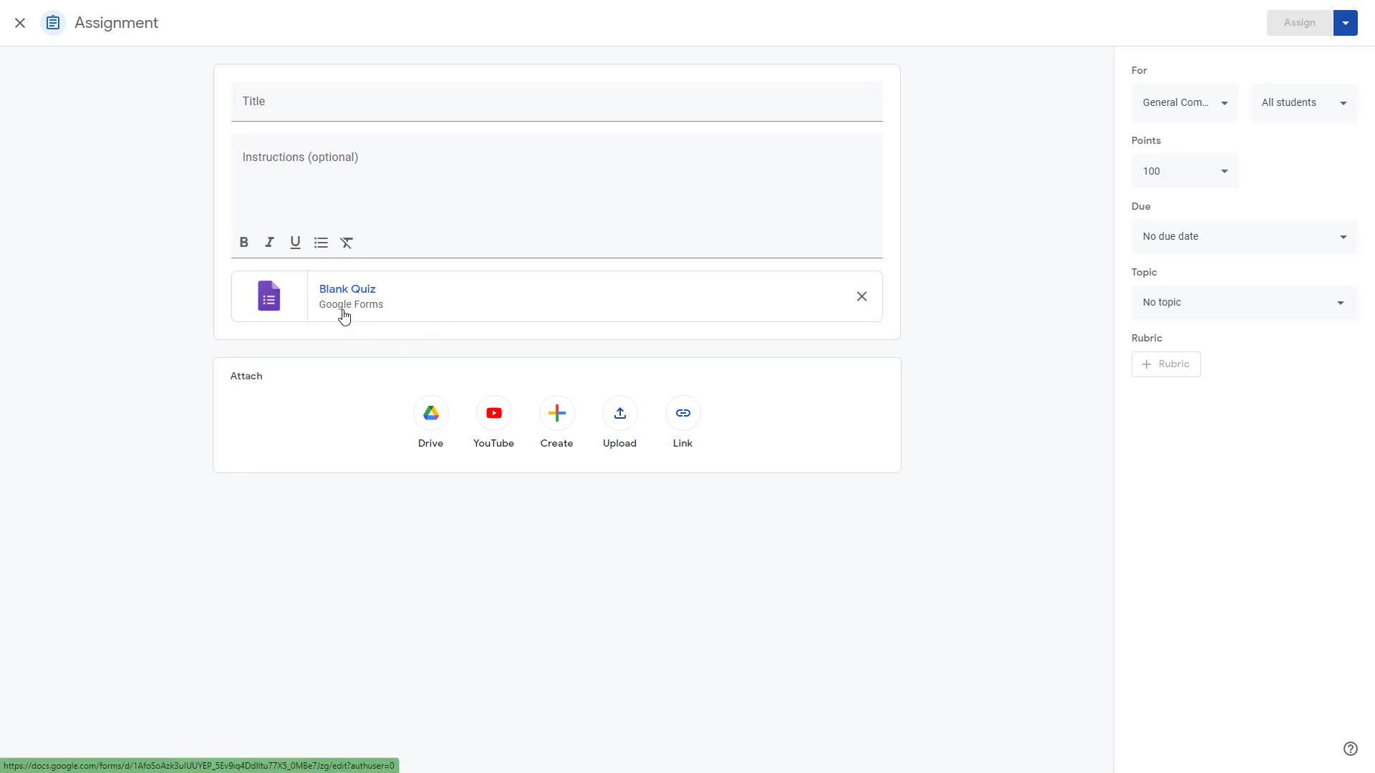
# Title the quiz assignment "Attempt this Quiz"
pyautogui.click(319, 109)
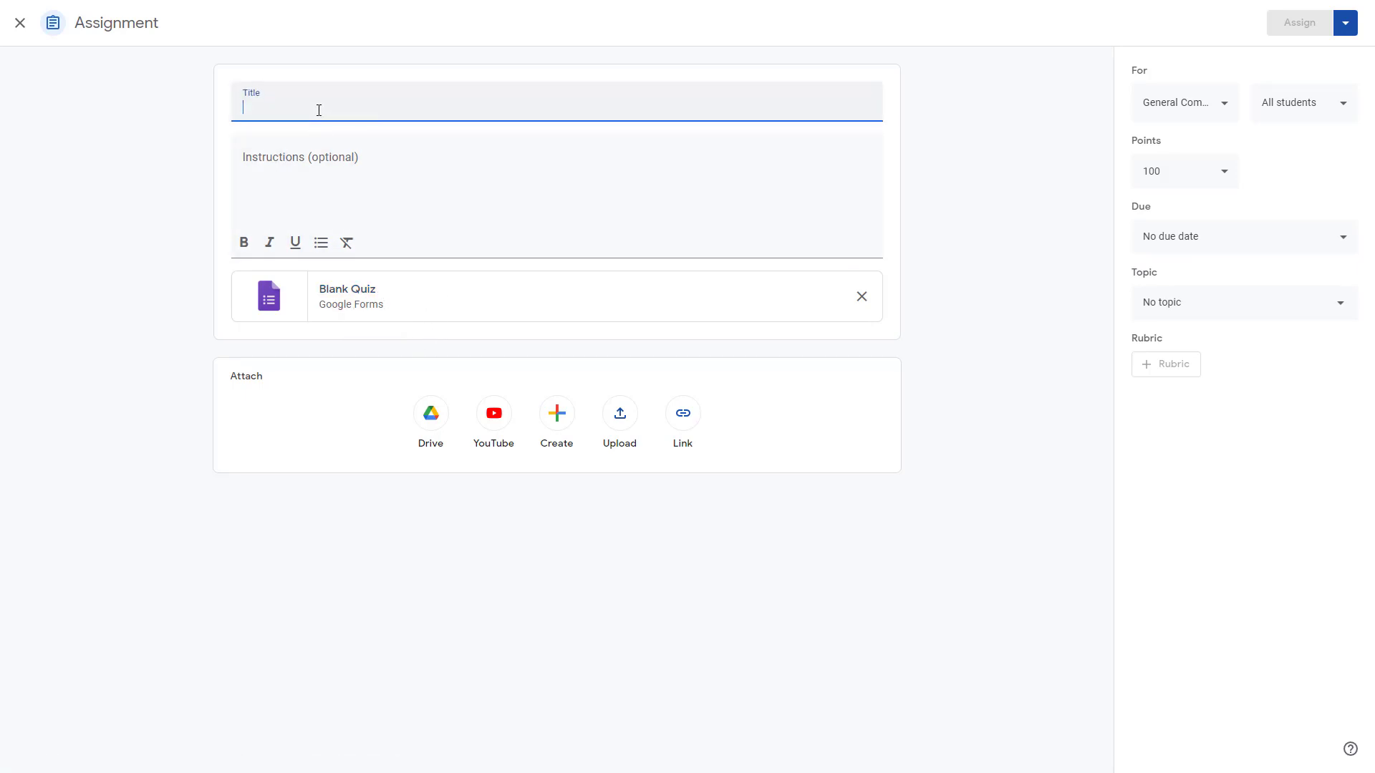
pyautogui.write('Attempt this Quiz')
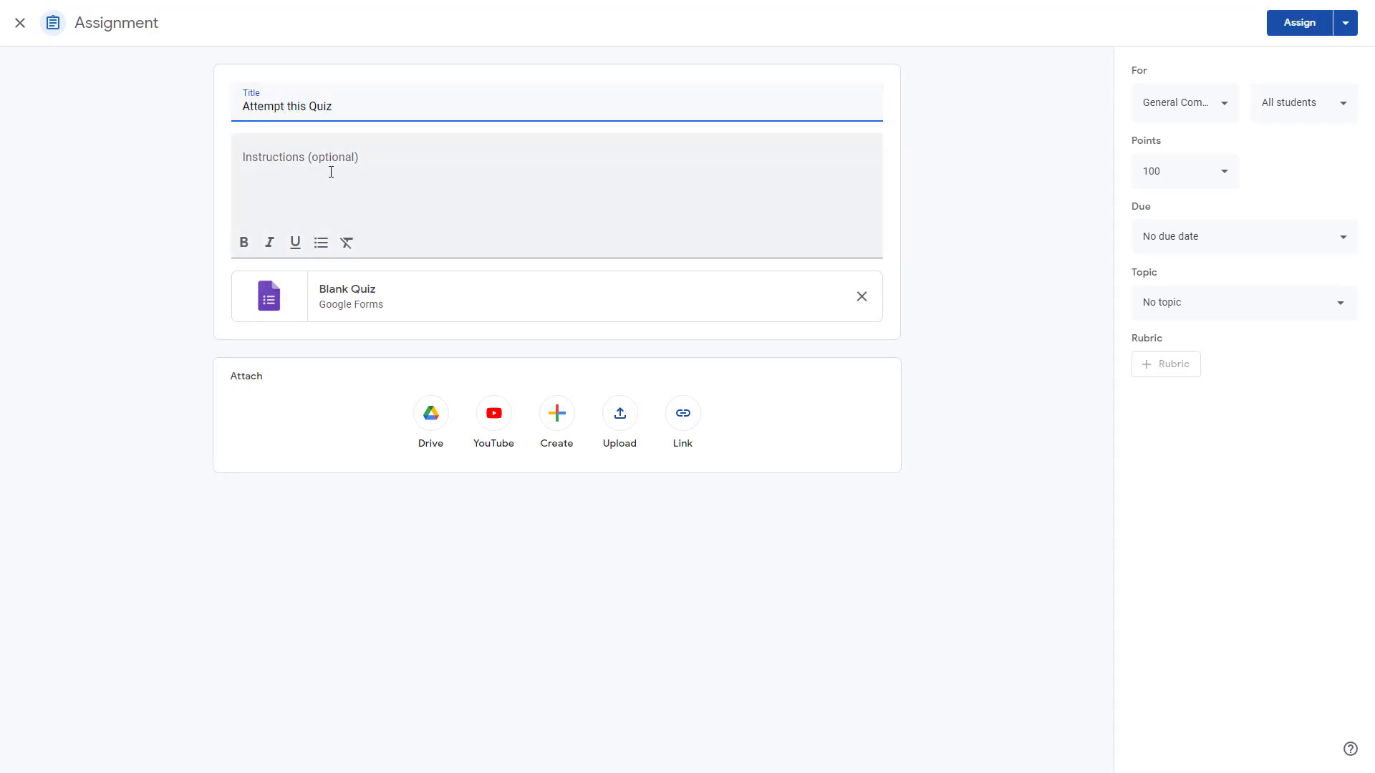
pyautogui.click(331, 174)
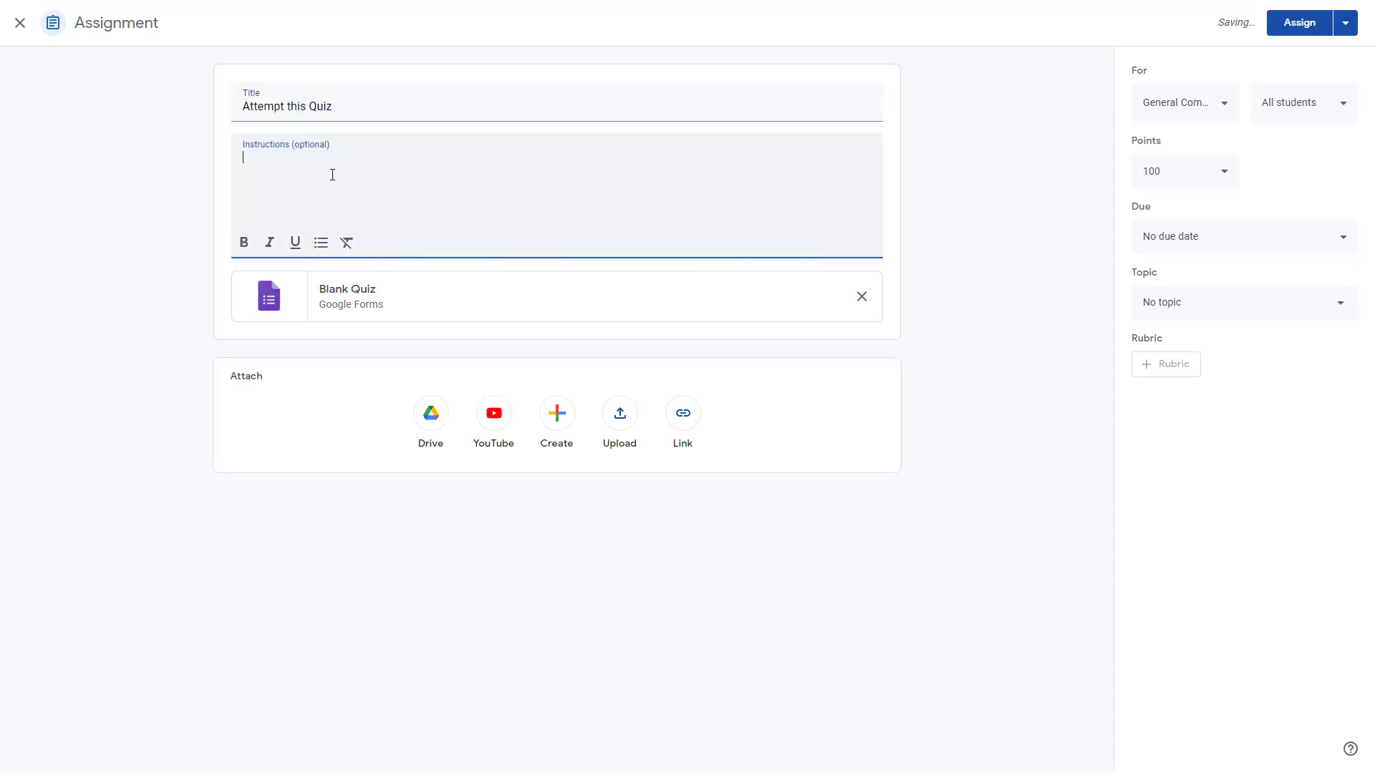
# Open the attached Blank Quiz form and change its title heading to "Knowledge Test"
pyautogui.click(281, 306)
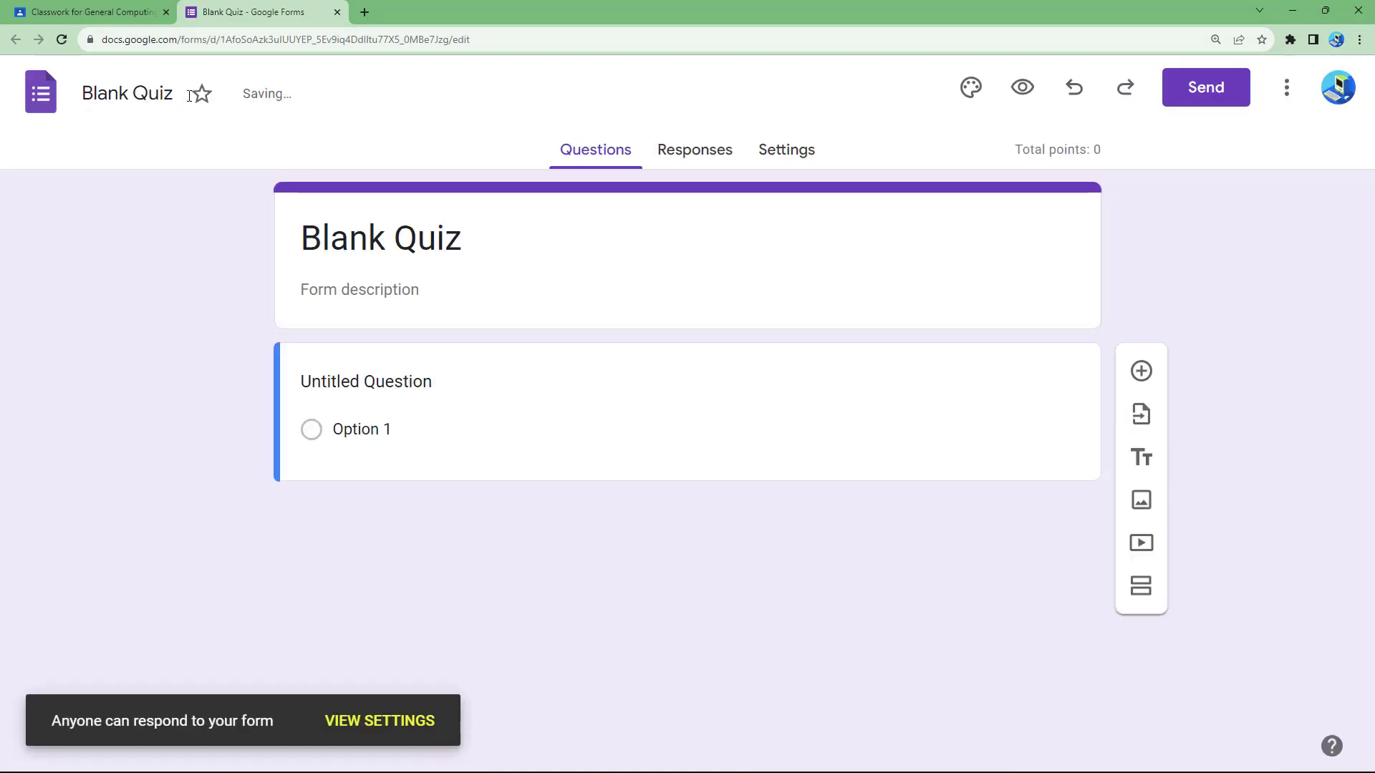
pyautogui.click(416, 239)
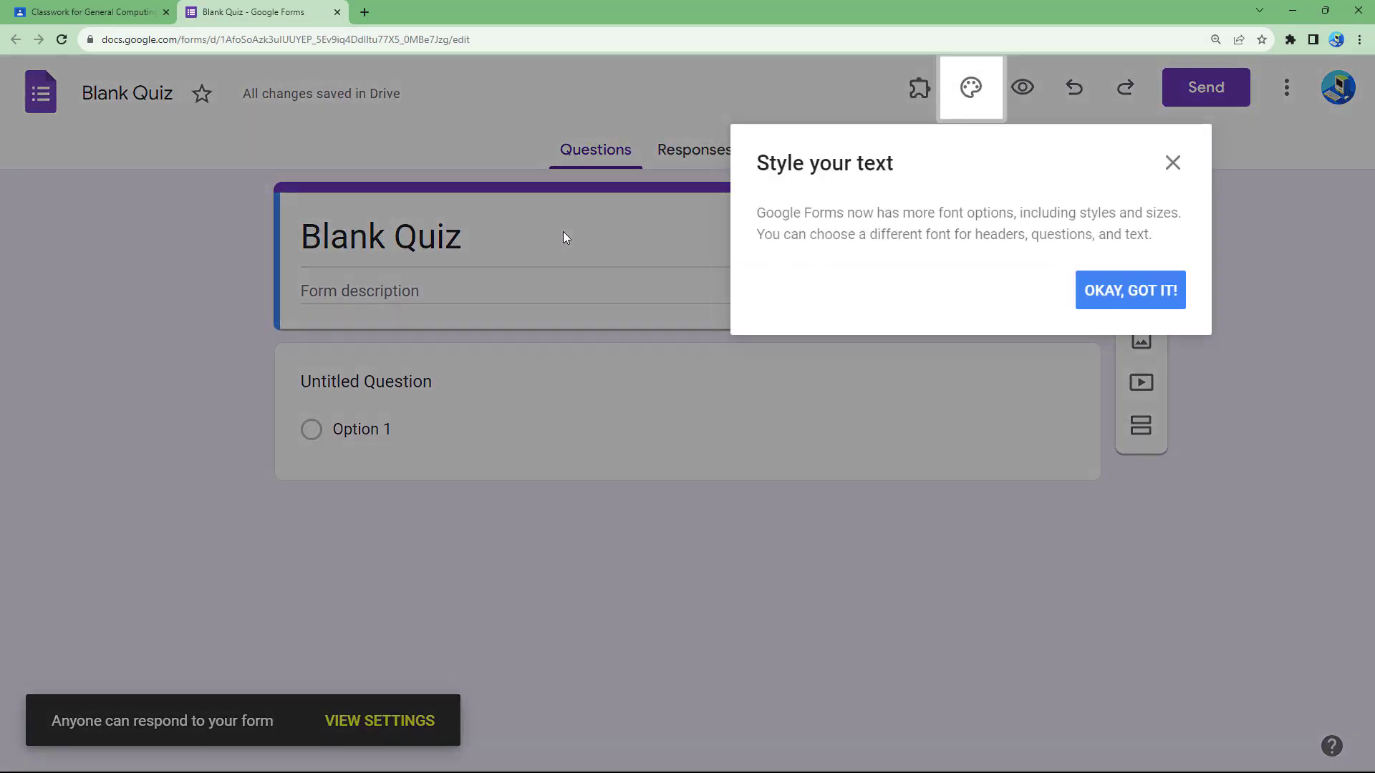
pyautogui.click(1138, 295)
pyautogui.click(492, 242)
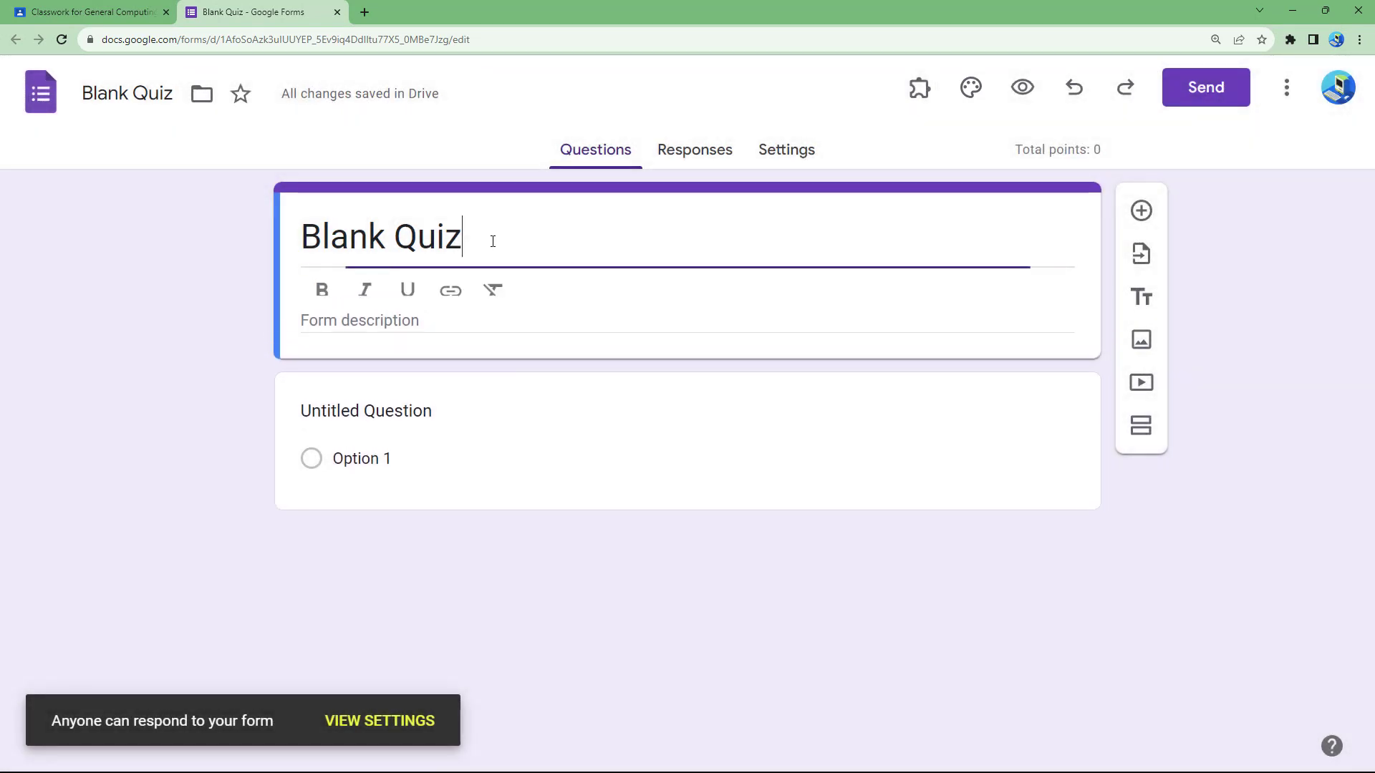
pyautogui.moveTo(484, 245); pyautogui.dragTo(299, 247)
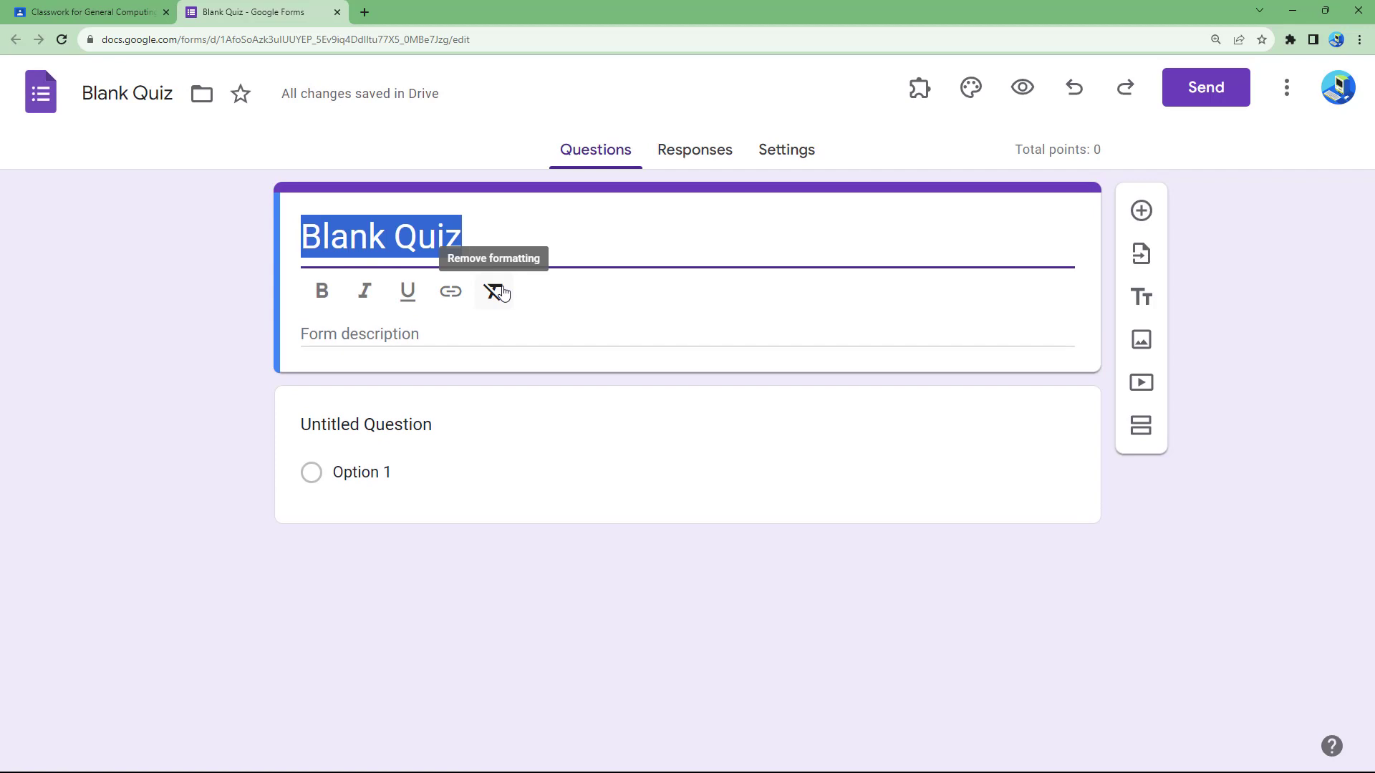
pyautogui.write('Knowledge Test')
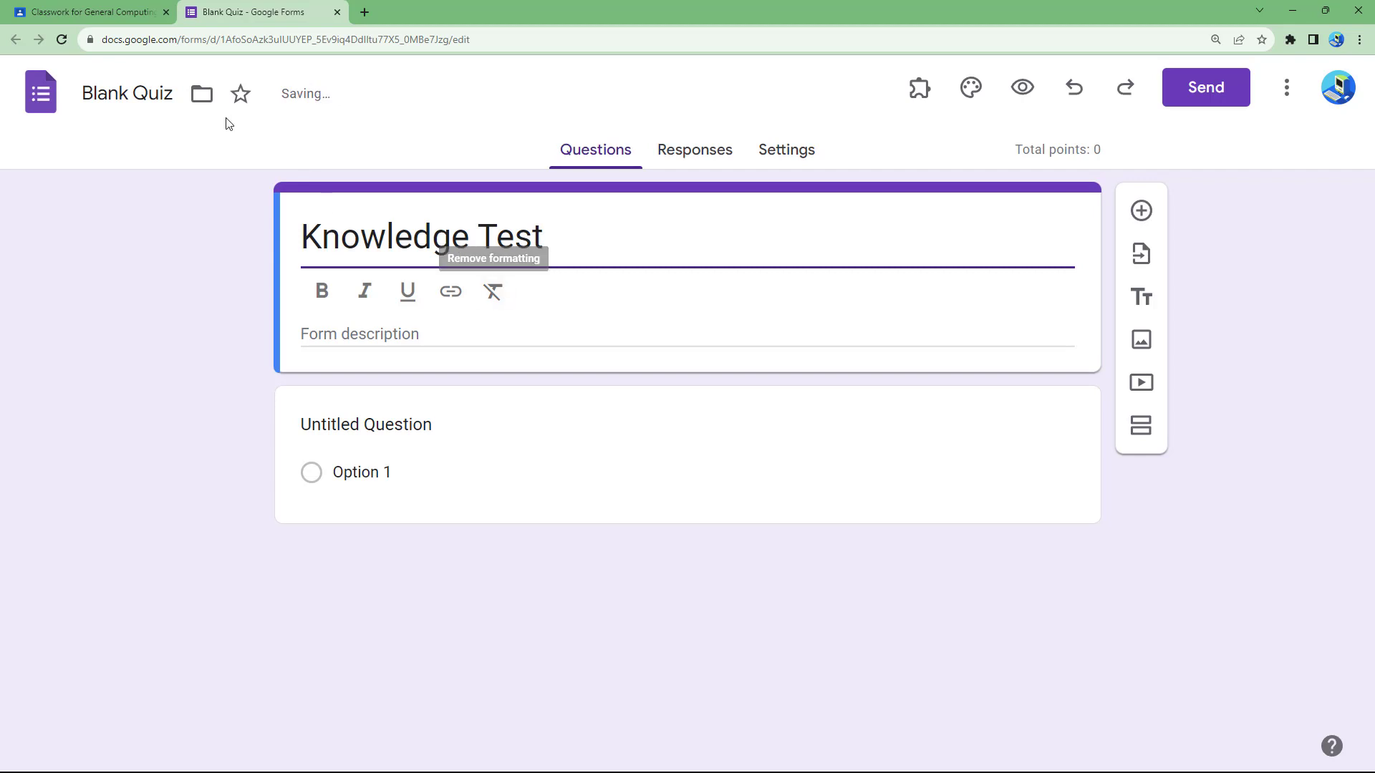
# Rename the form file to "Knowledge Test" by copying the form's title heading
pyautogui.click(129, 93)
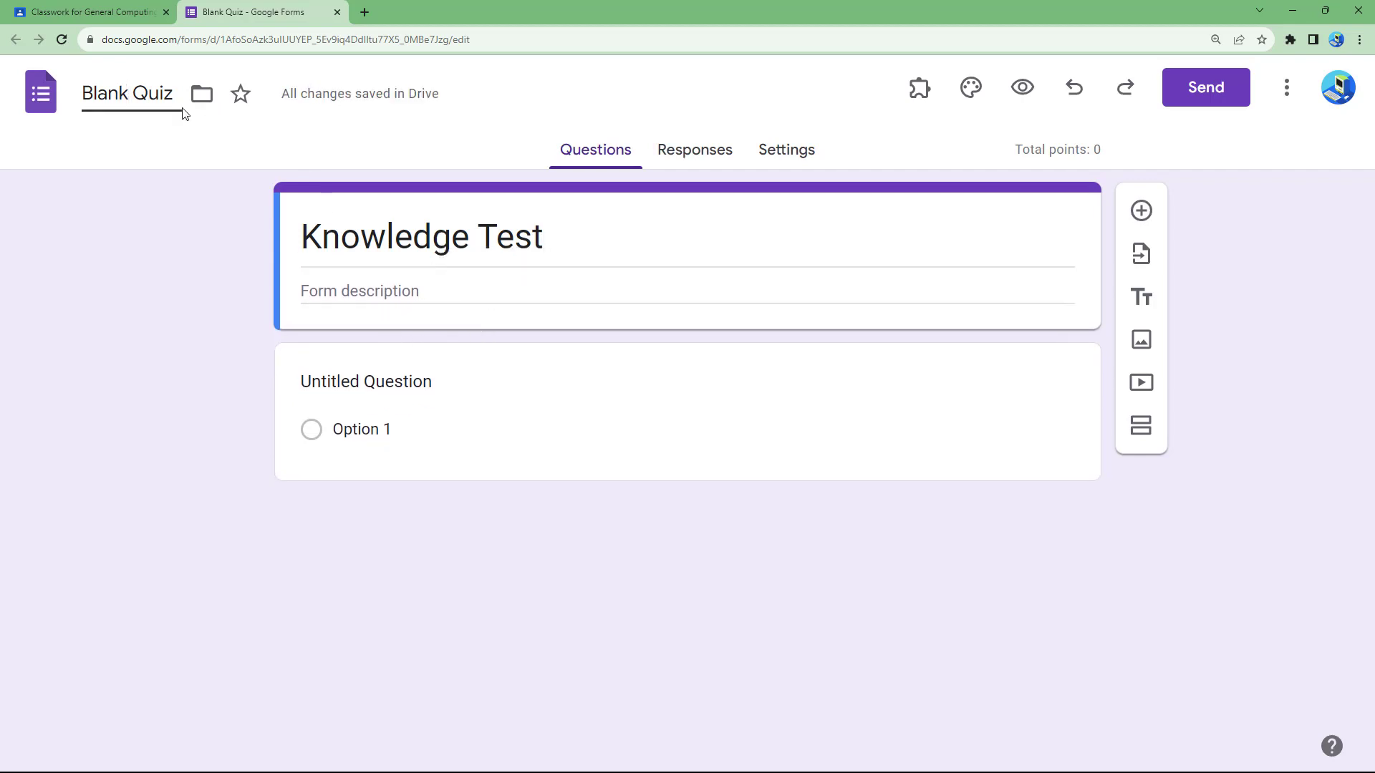
pyautogui.doubleClick(363, 234)
pyautogui.moveTo(544, 236); pyautogui.dragTo(301, 236)
pyautogui.hotkey('ctrl', 'c')
pyautogui.tripleClick(152, 105)
pyautogui.hotkey('ctrl', 'v')
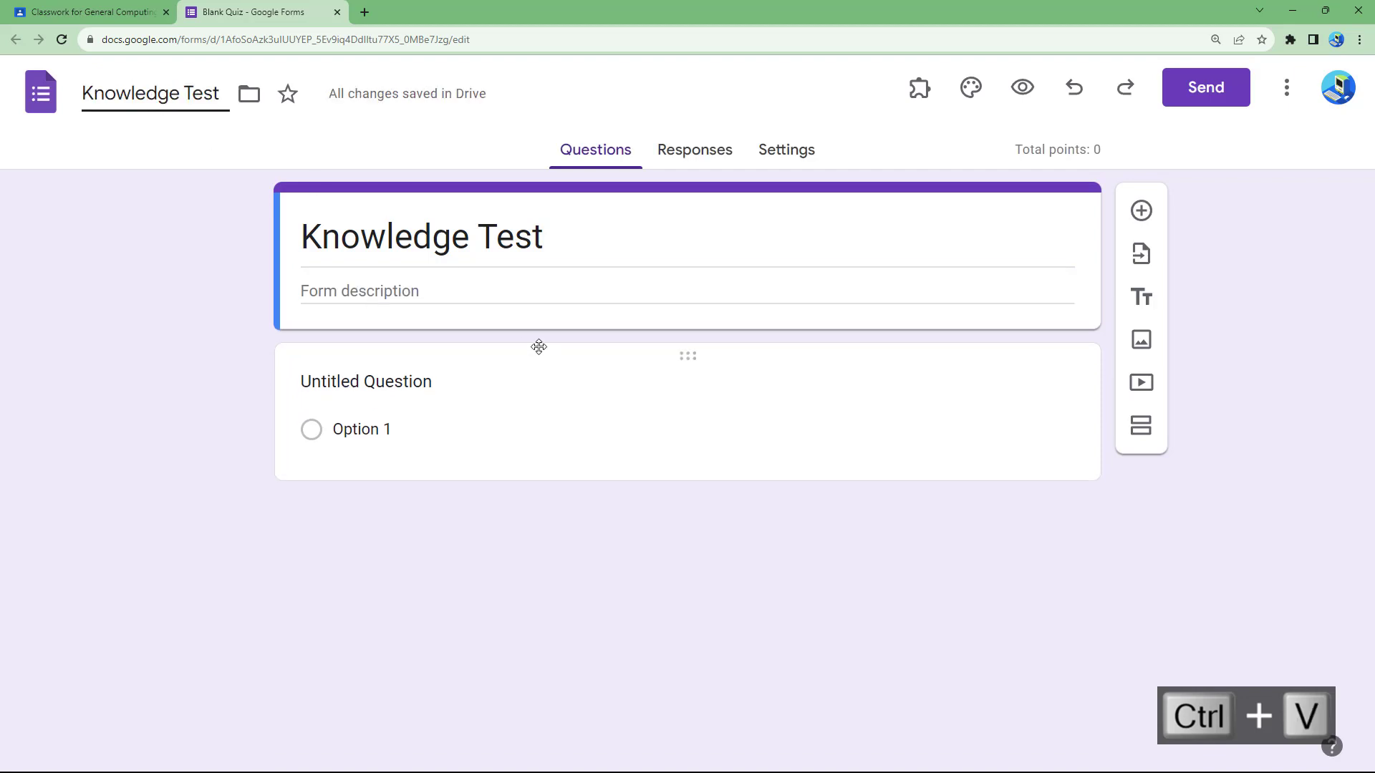
# Enter "Choose the right answer" as the form description
pyautogui.click(497, 236)
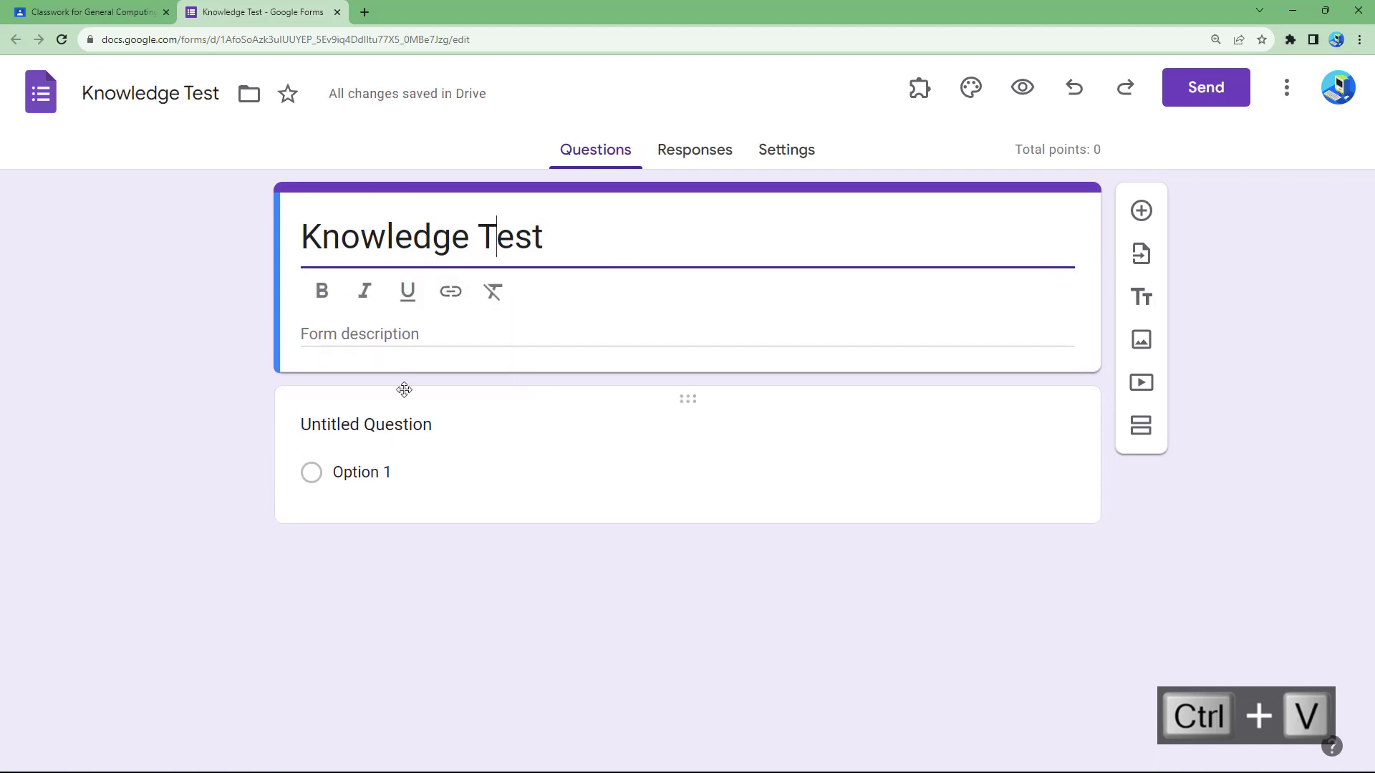
pyautogui.click(389, 336)
pyautogui.write('Choo')
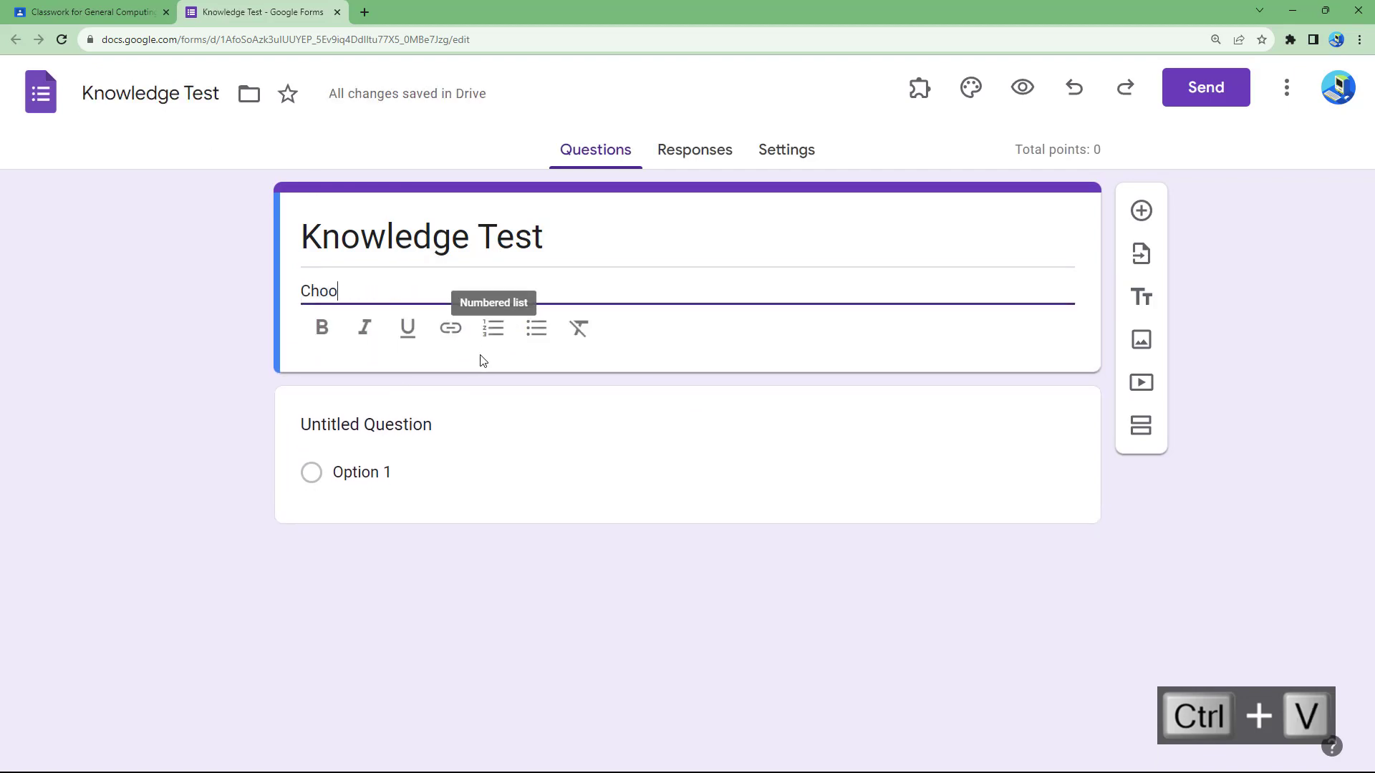
pyautogui.write('se the right an')
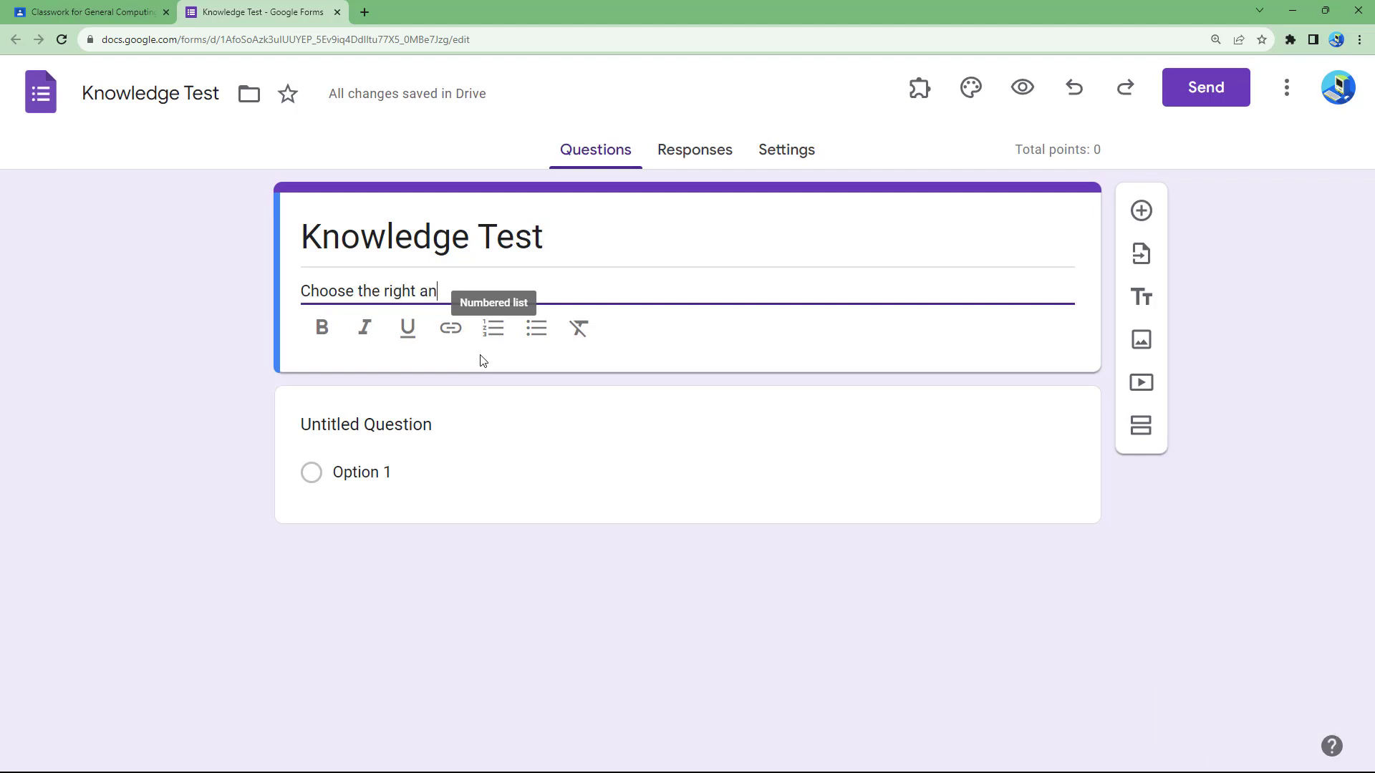
pyautogui.write('swer')
# Replace the untitled question's text with "Which one of these is an operating system?"
pyautogui.click(409, 446)
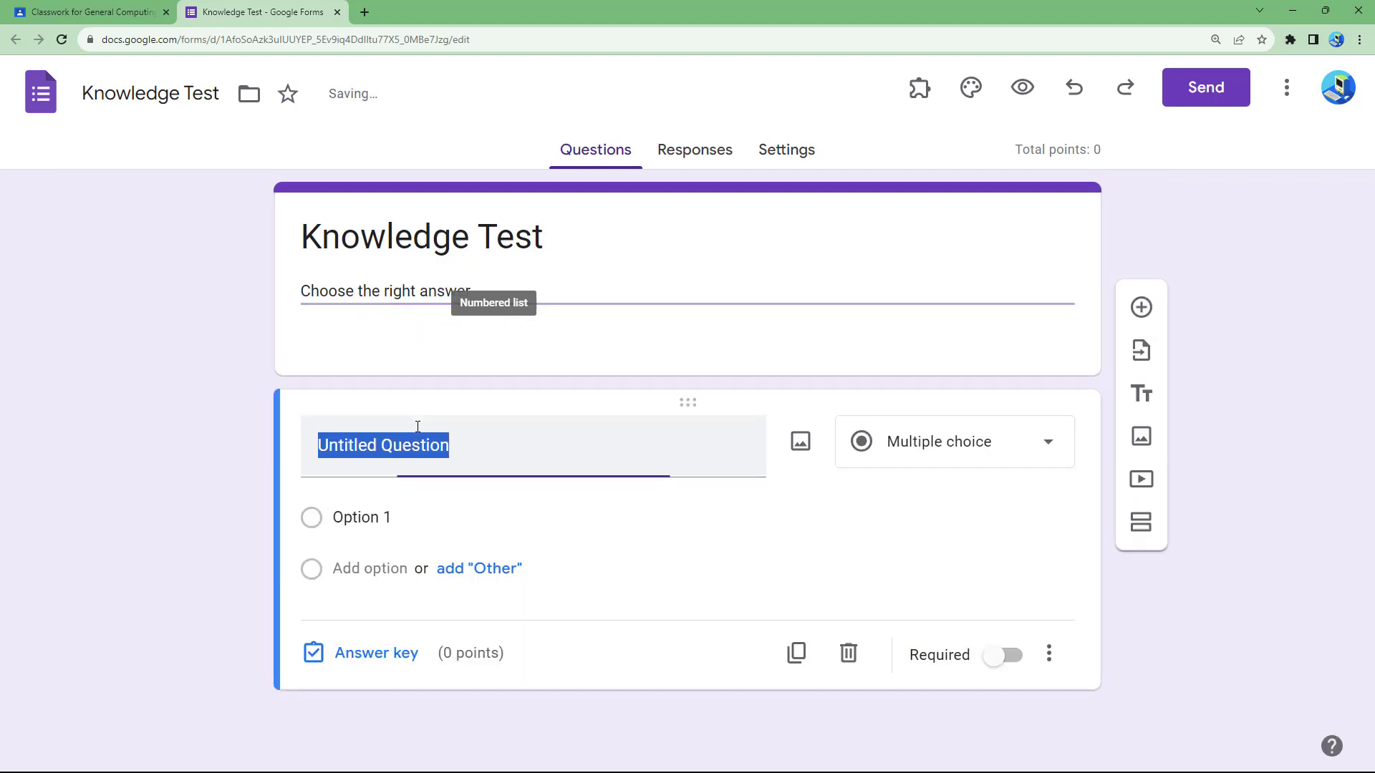
pyautogui.write('Wh')
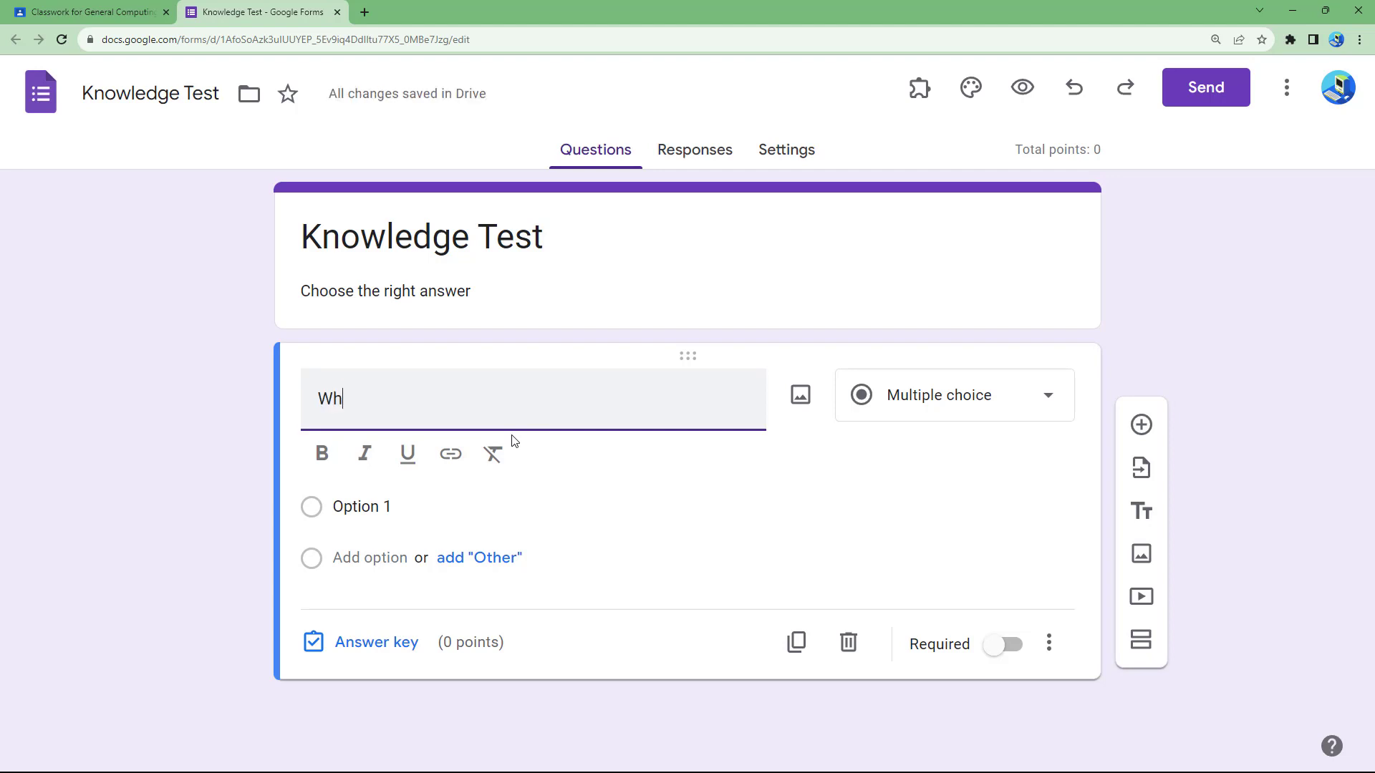
pyautogui.write('ich one of thes')
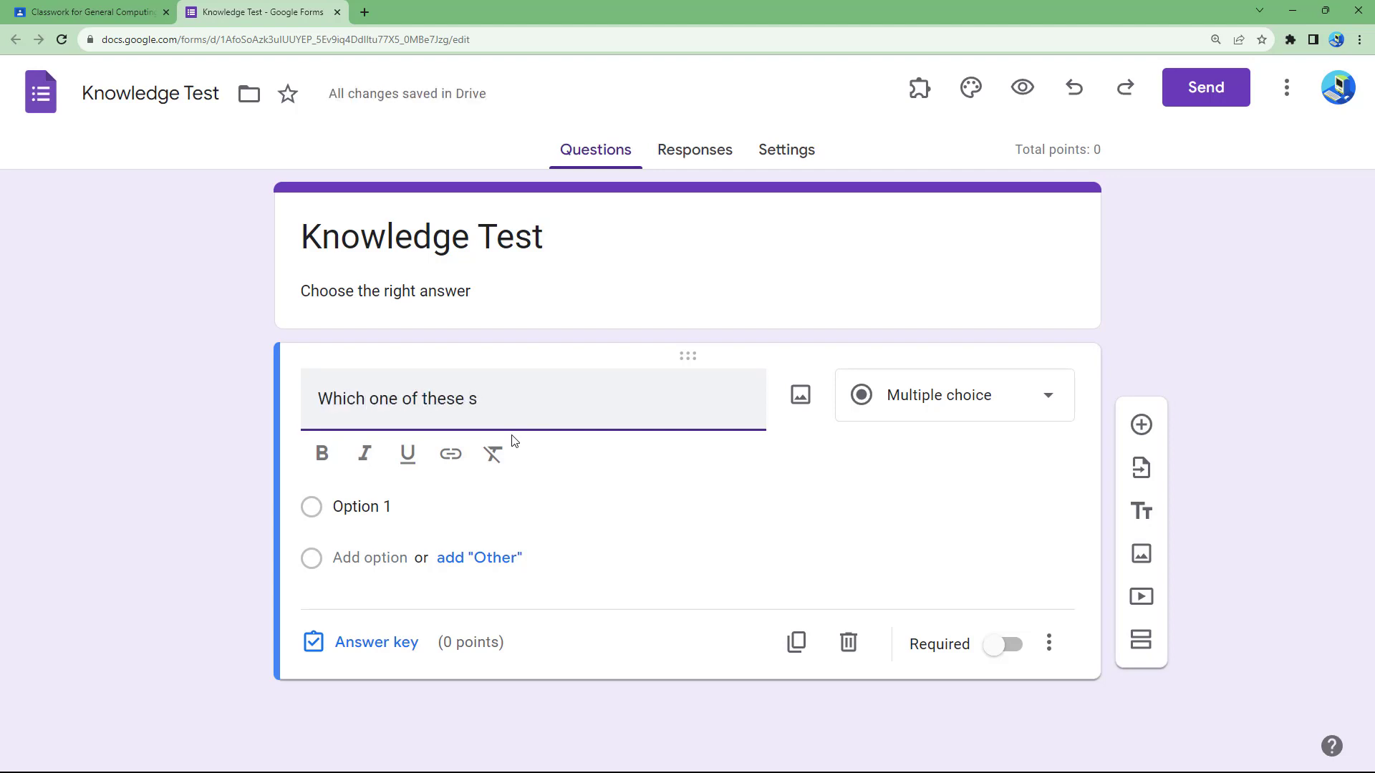
pyautogui.write('e is an operating system?')
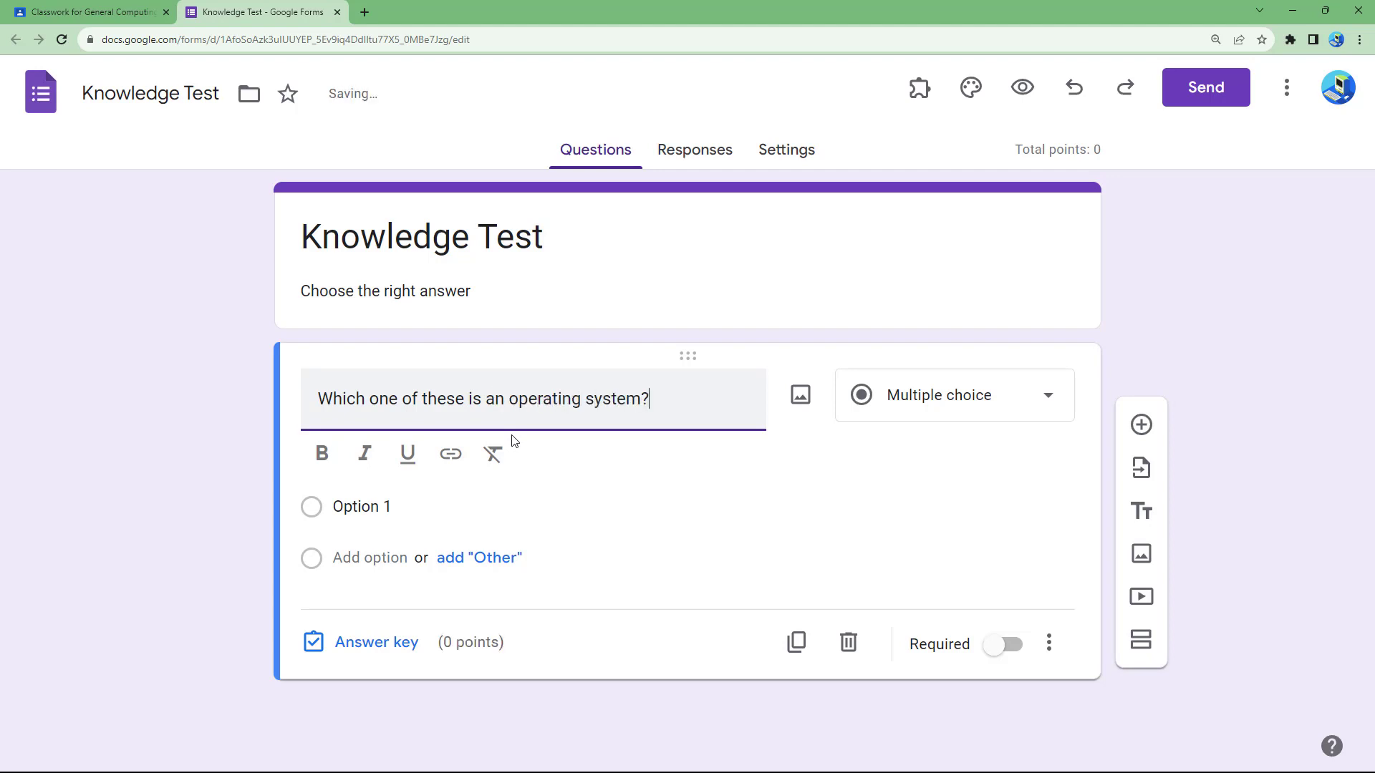
# Give the operating system question three answer options: Windows, Office and Wordpad
pyautogui.click(379, 505)
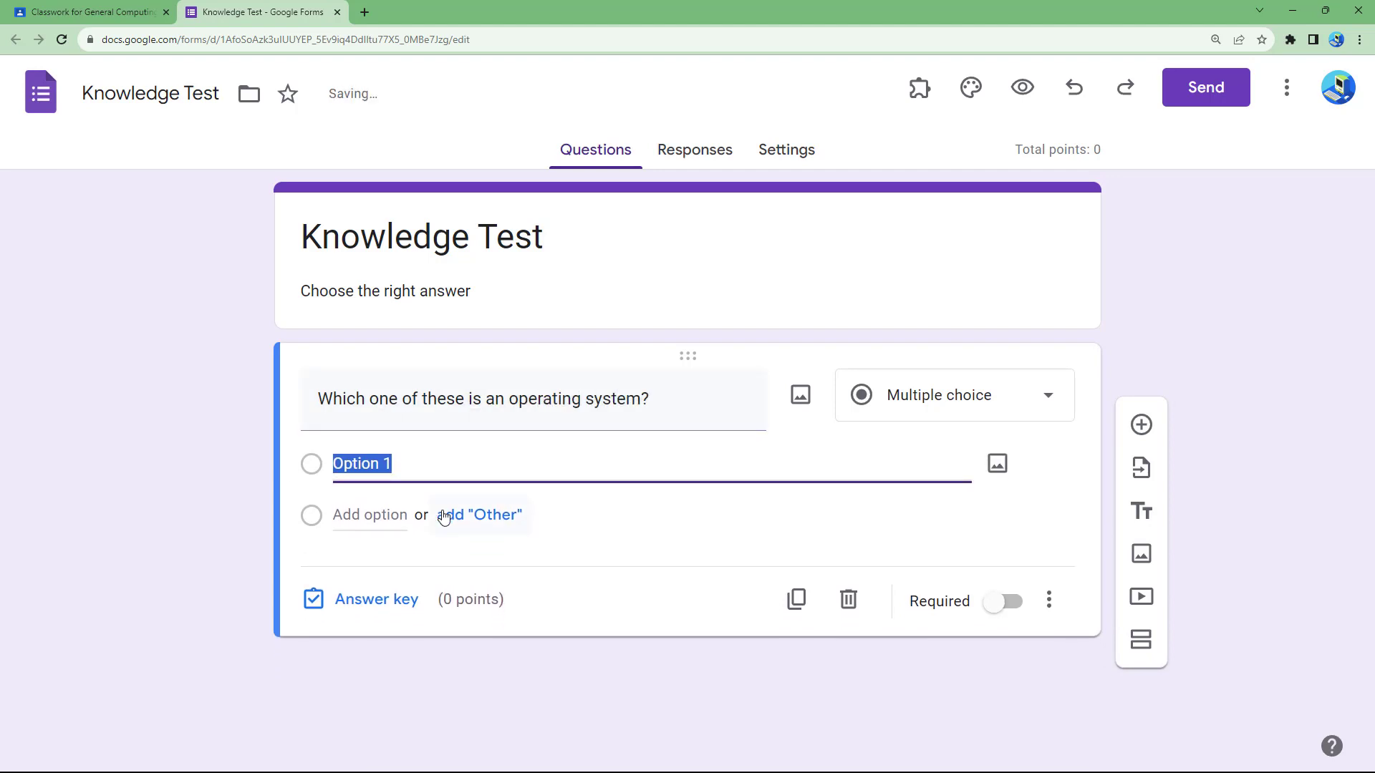
pyautogui.write('Windows')
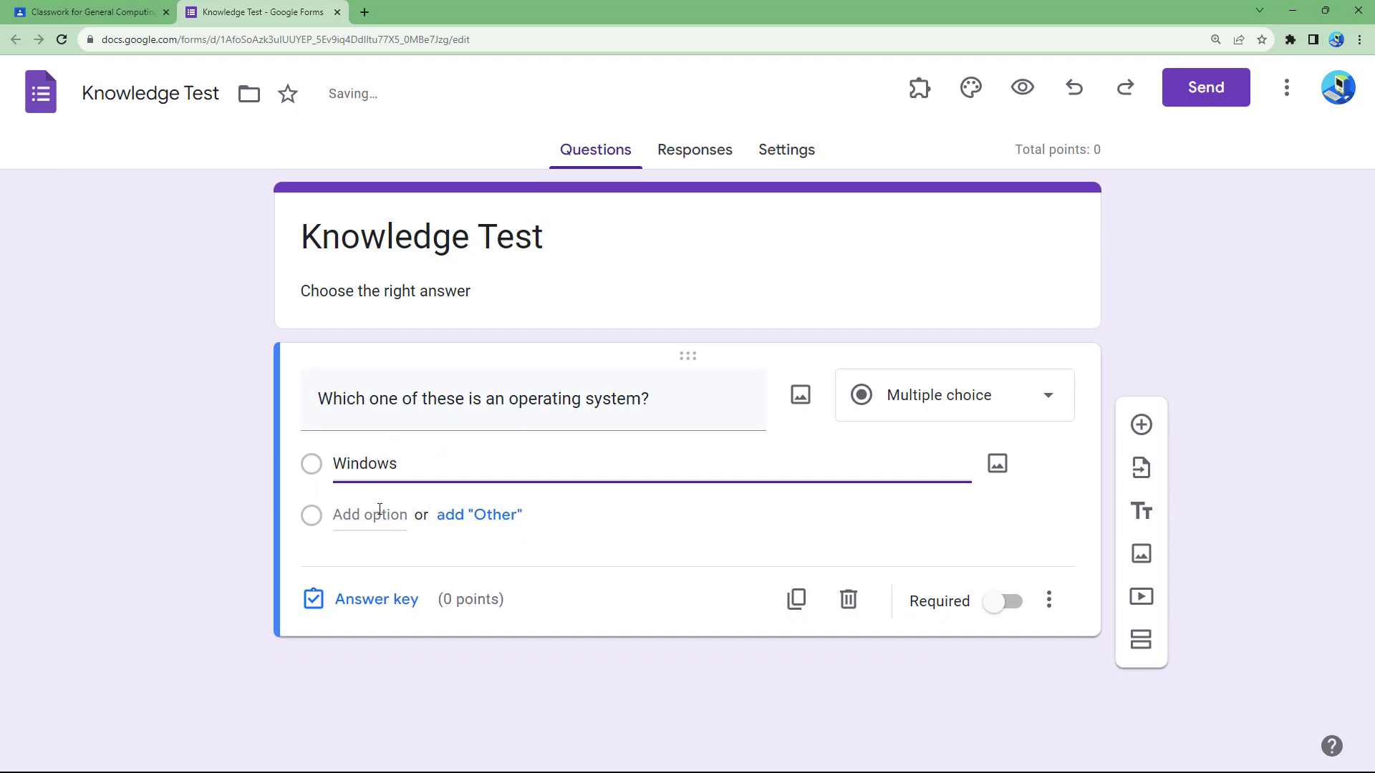
pyautogui.click(386, 517)
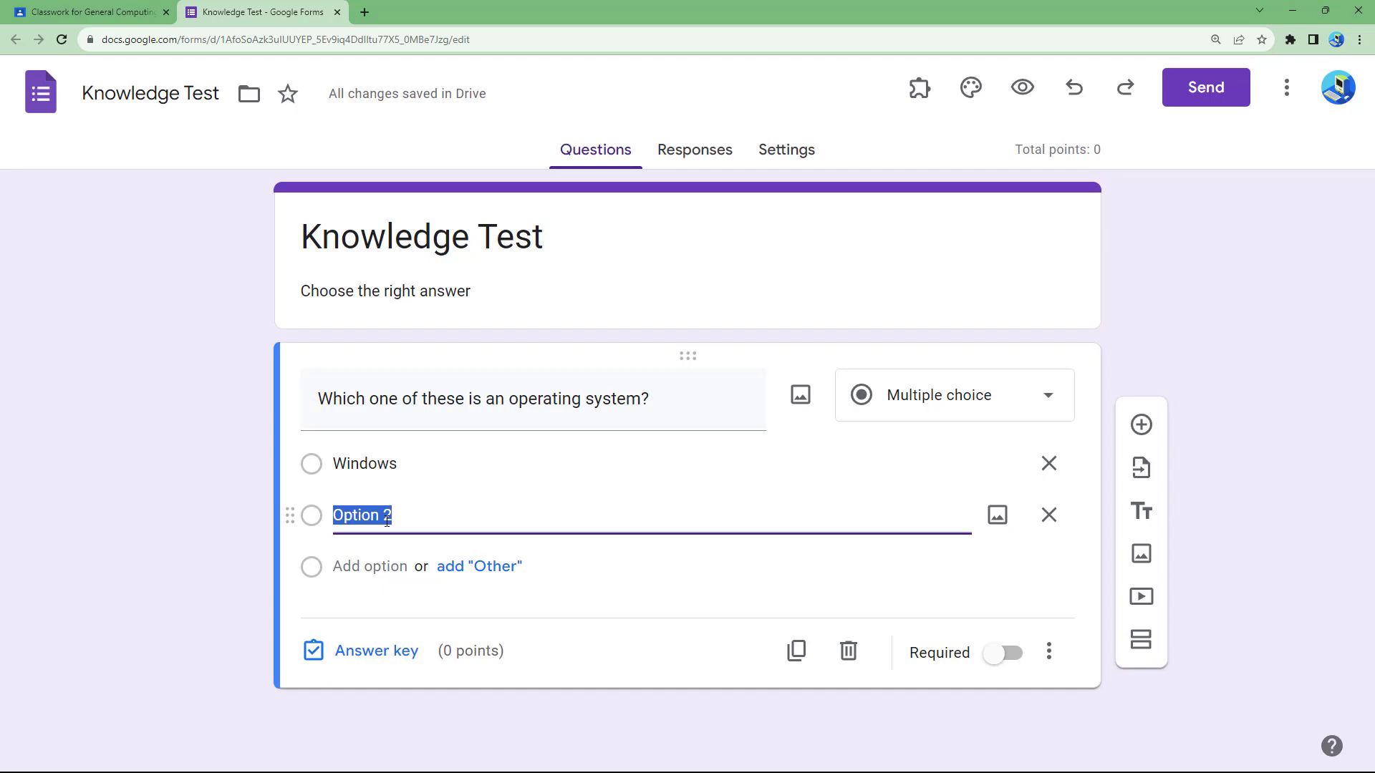
pyautogui.write('Office')
pyautogui.click(388, 562)
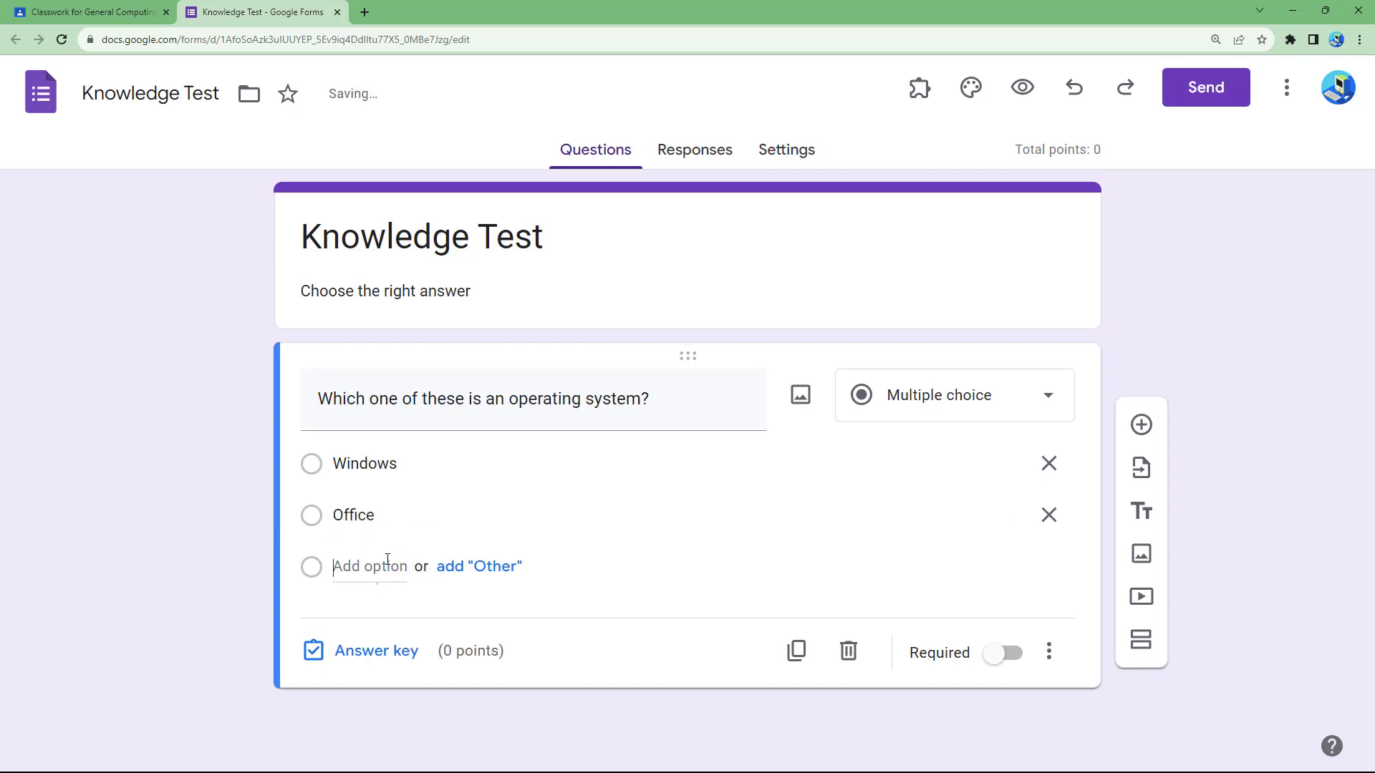
pyautogui.write('Wordpad')
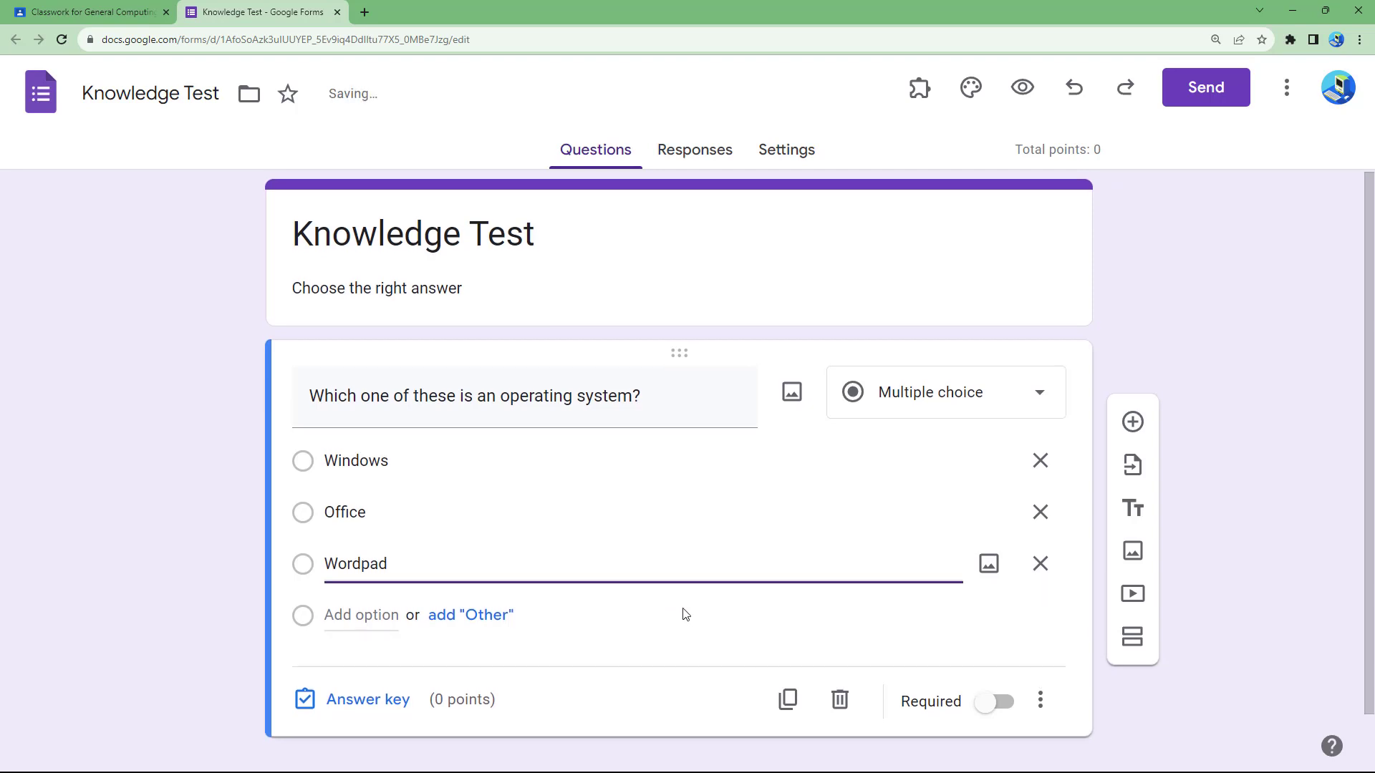
# Mark Windows as the operating system question's correct answer worth 5 points, and make the question required
pyautogui.scroll(-1, 558, 636)
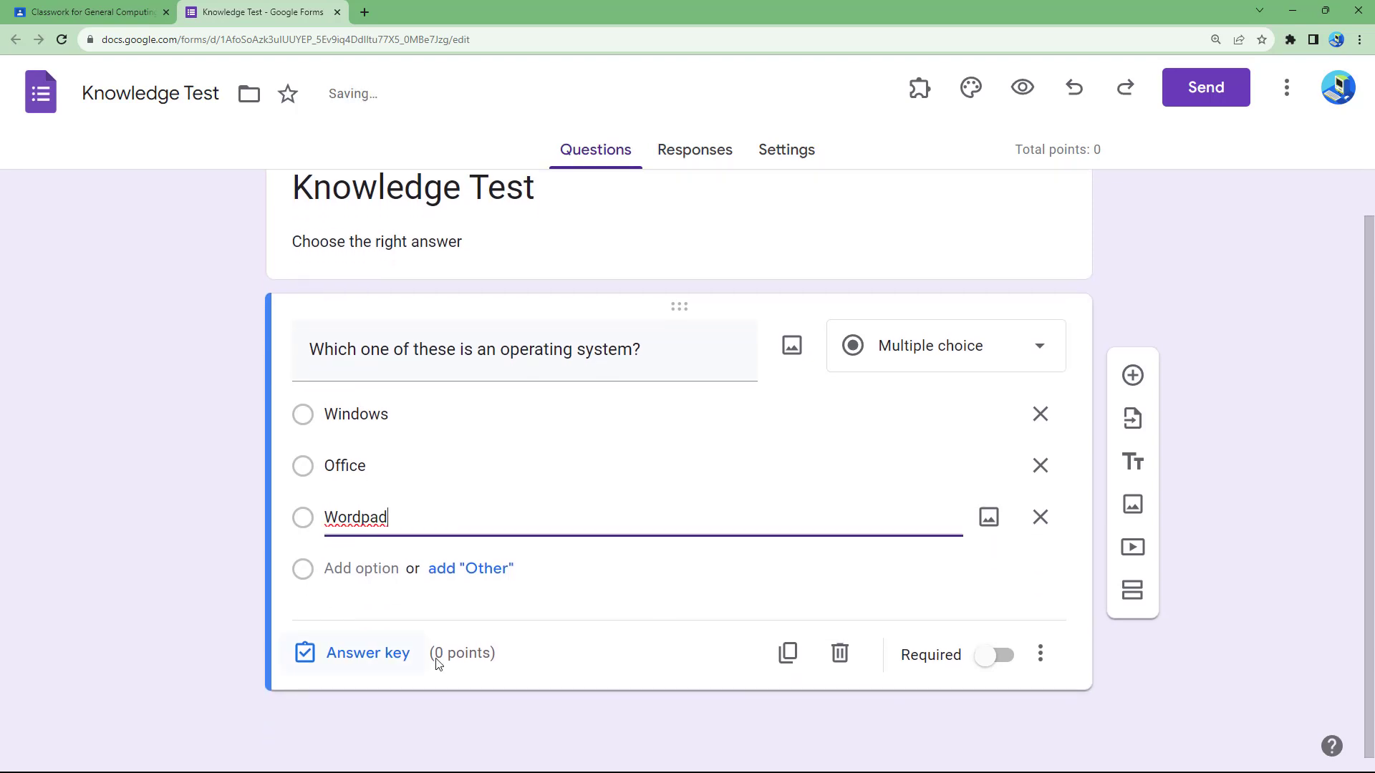
pyautogui.click(396, 653)
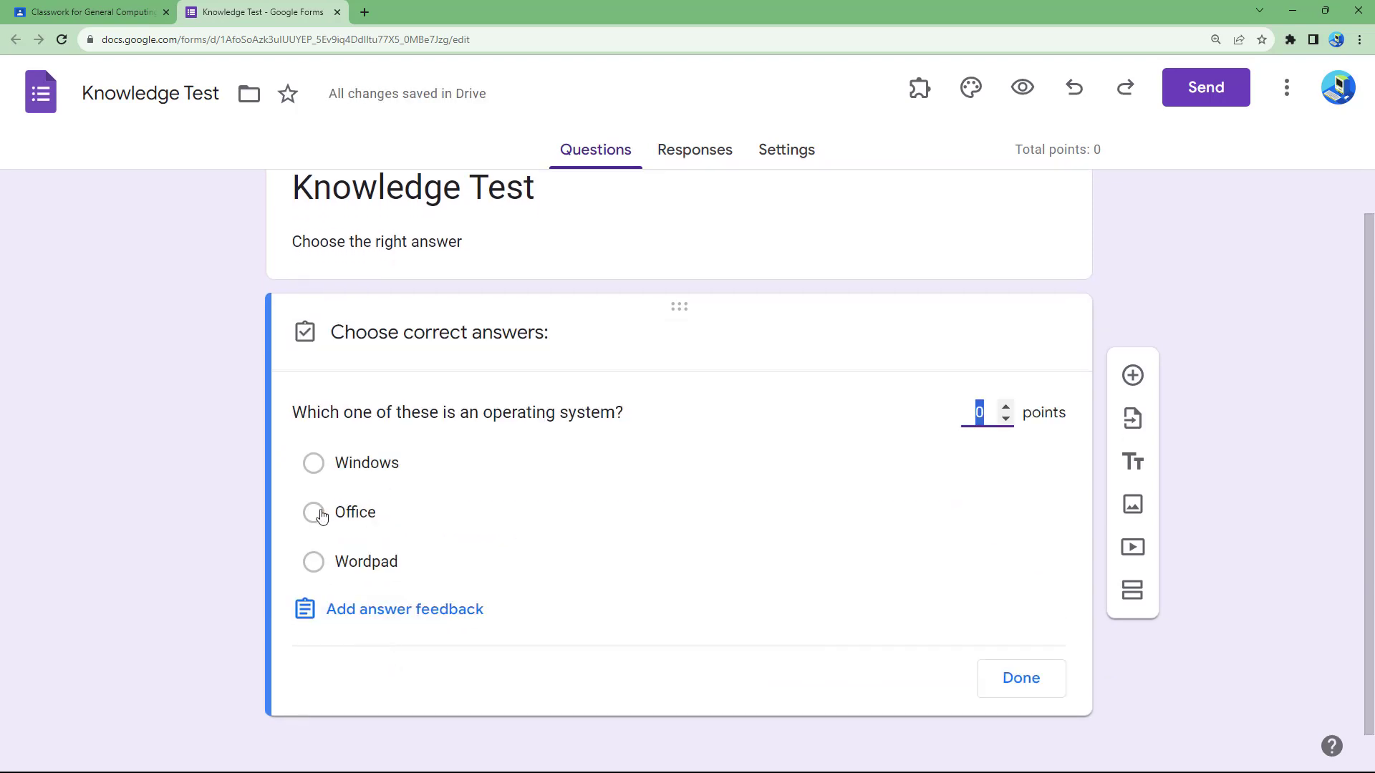
pyautogui.click(313, 463)
pyautogui.click(978, 413)
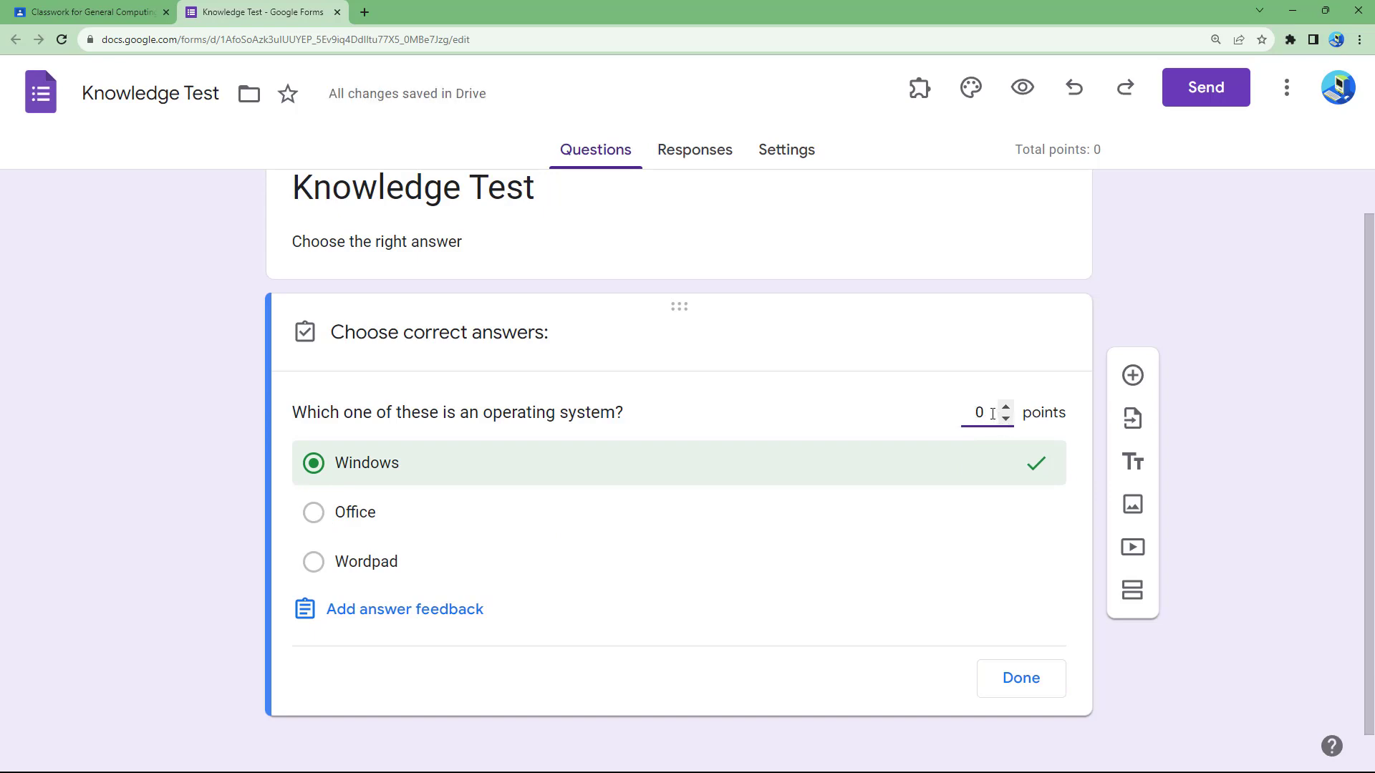
pyautogui.doubleClick(978, 414)
pyautogui.write('5')
pyautogui.click(1029, 688)
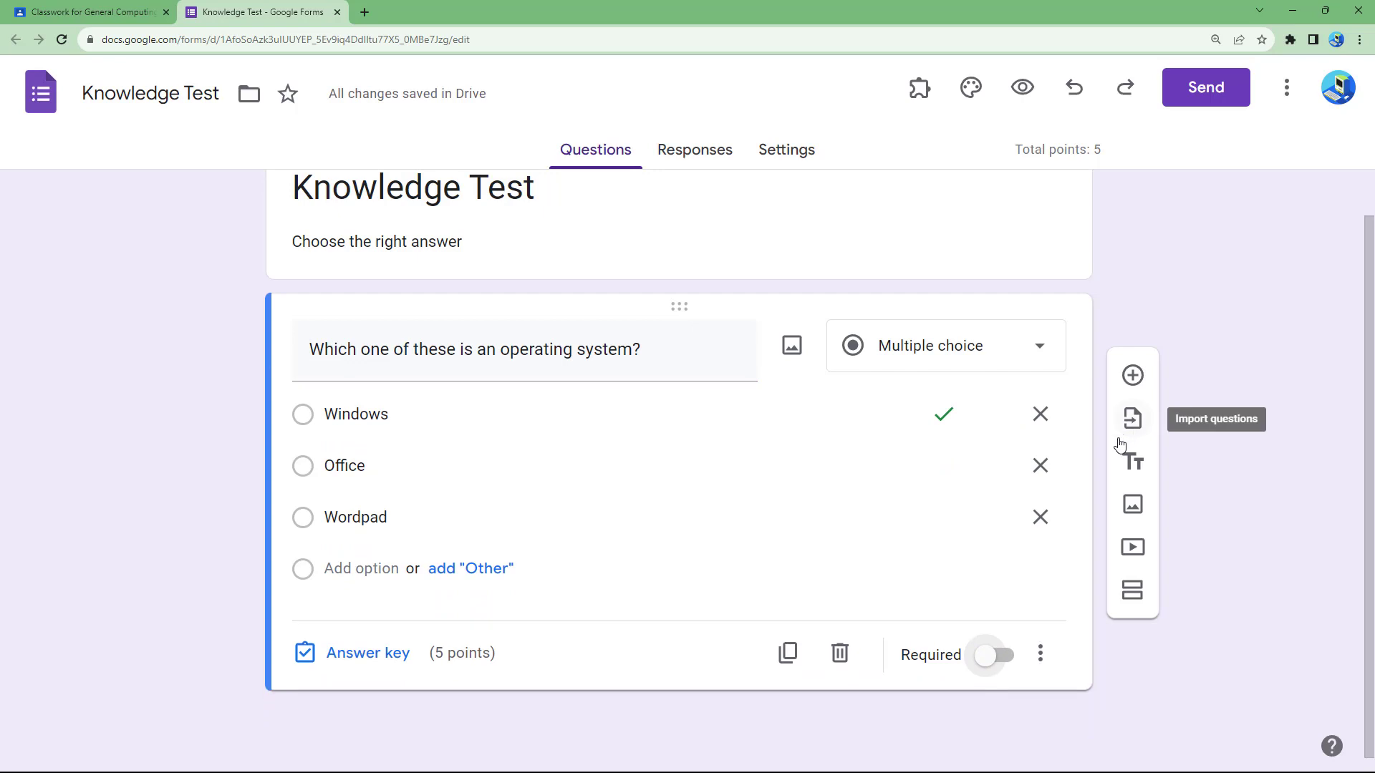
pyautogui.click(1002, 662)
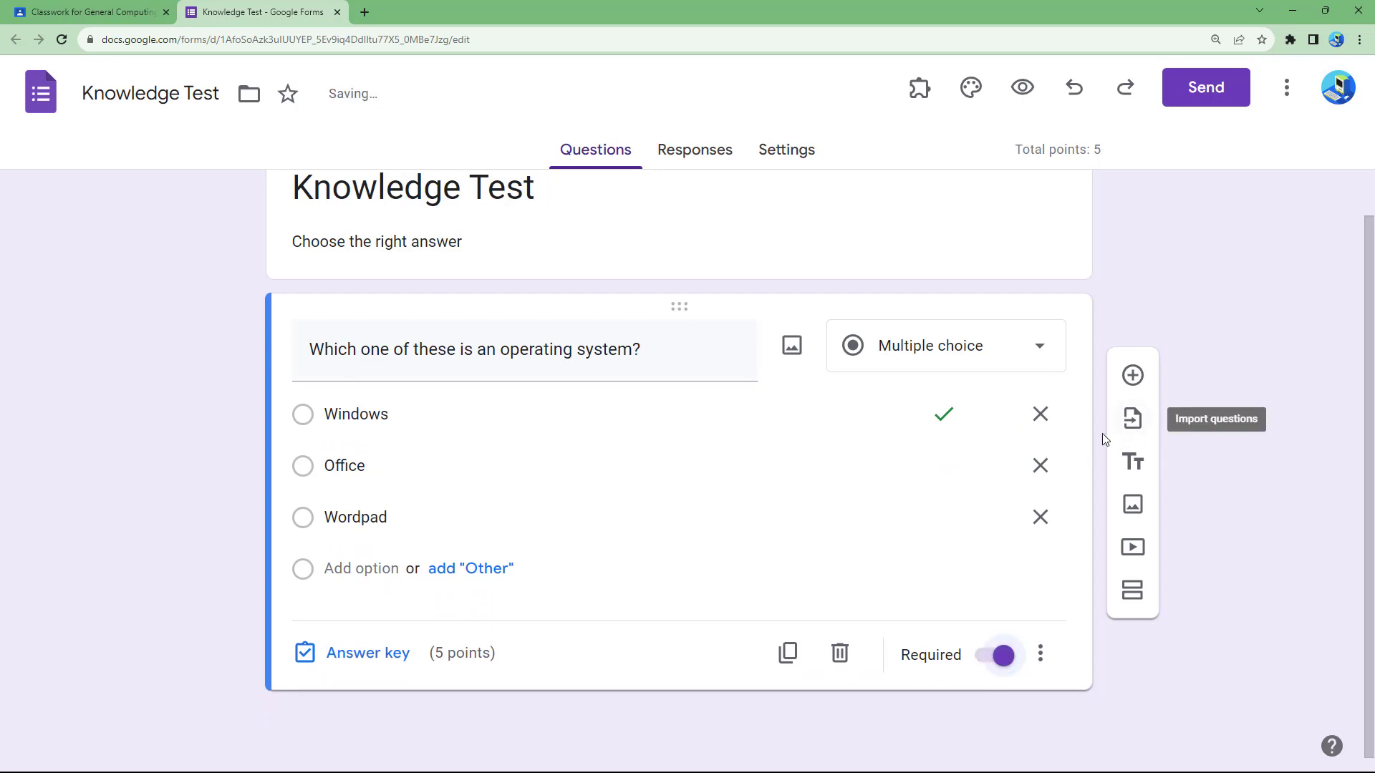
# Add a second multiple-choice question reading "Which one of these is an Internet Browser?"
pyautogui.click(1132, 376)
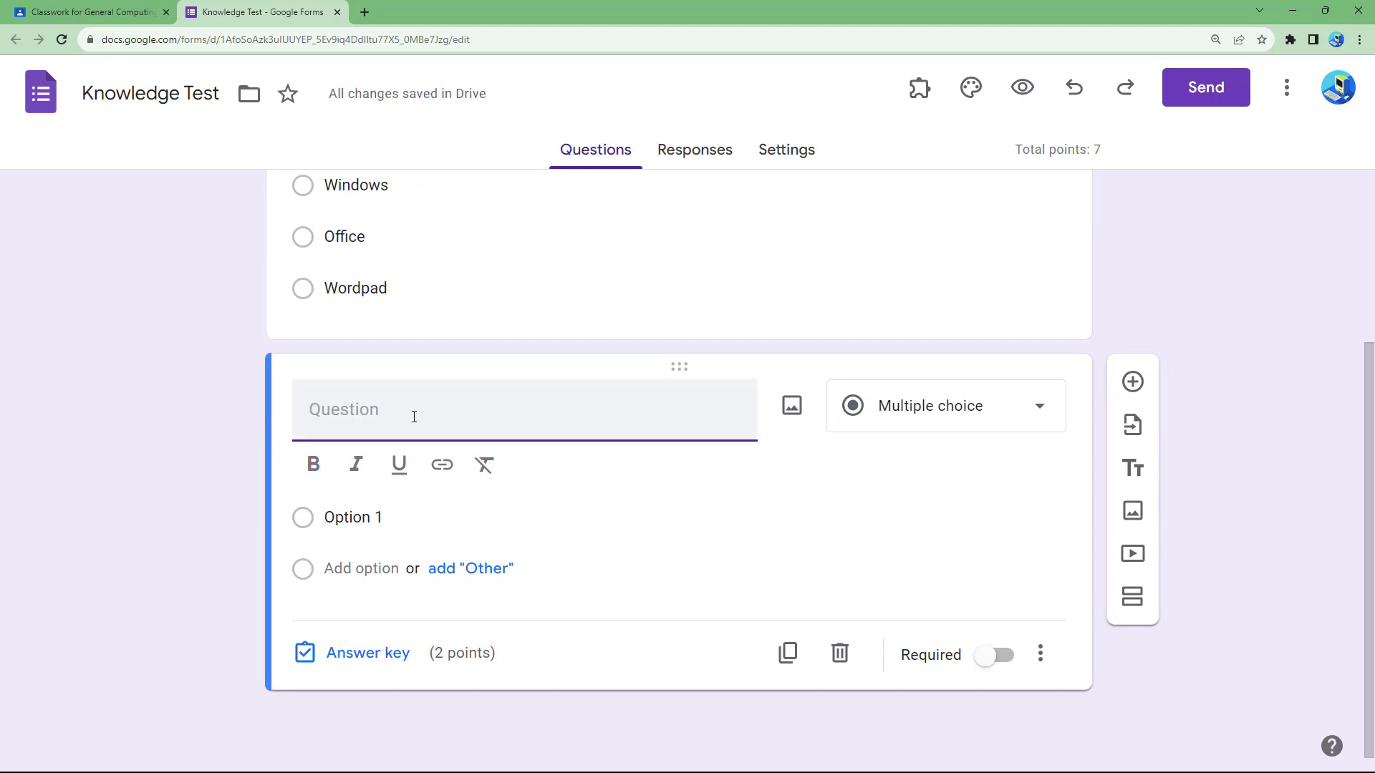
pyautogui.write('Which one of these is an ')
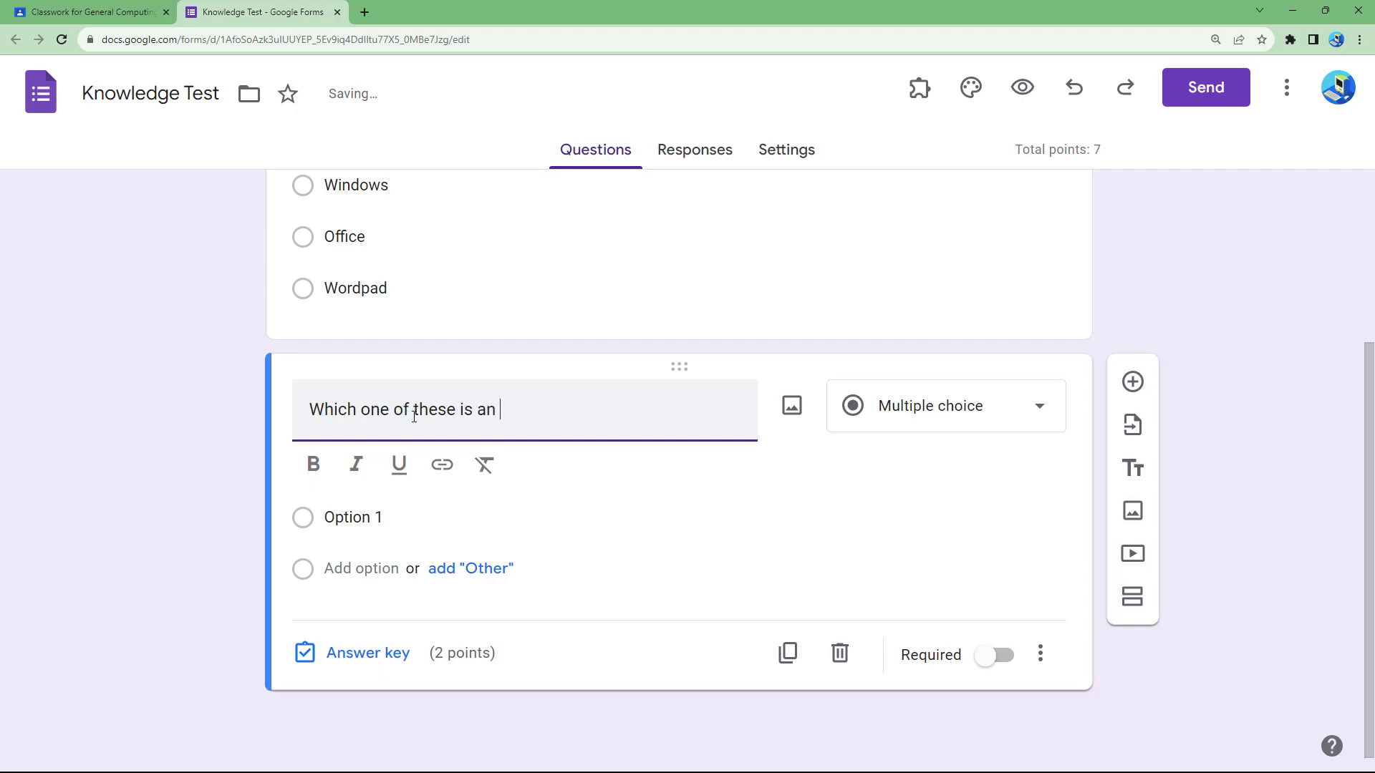
pyautogui.write('Intern')
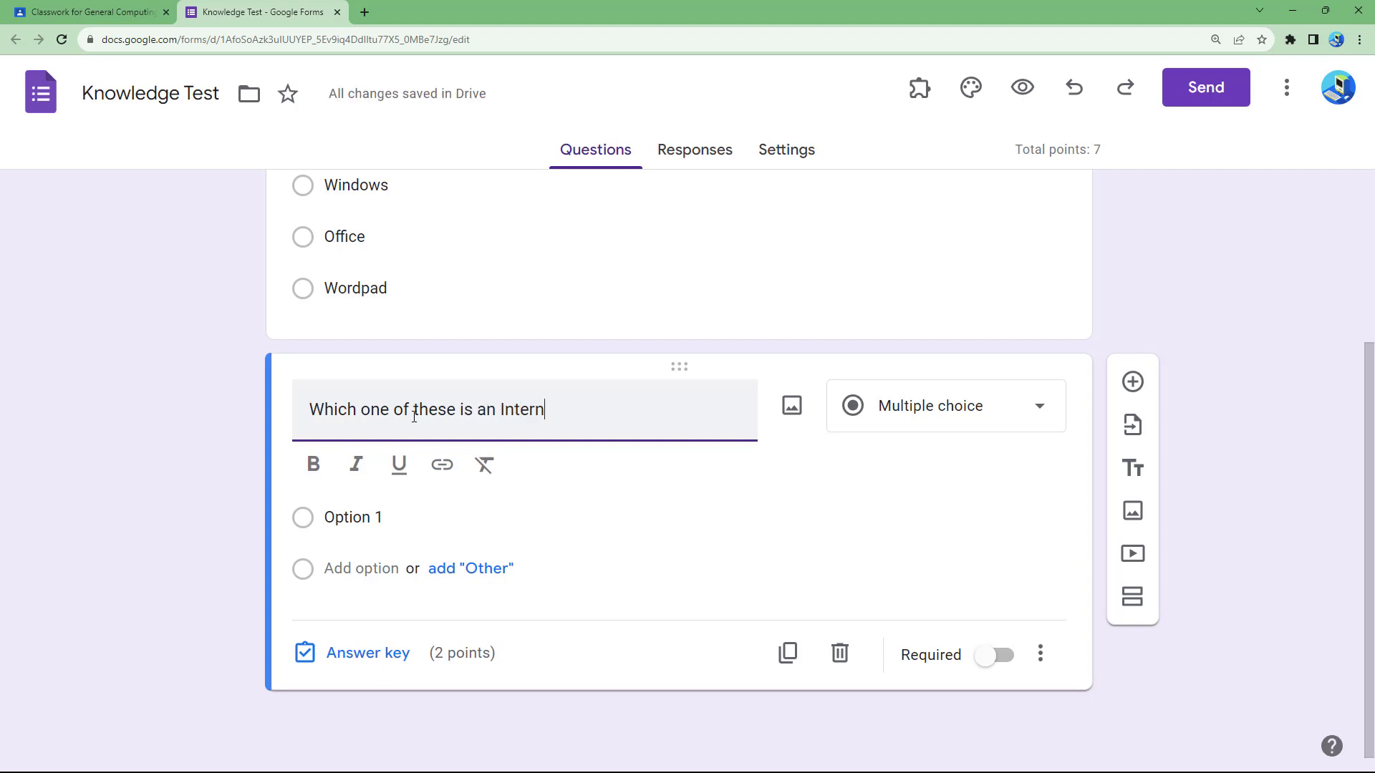
pyautogui.write('et Browser?')
pyautogui.click(356, 519)
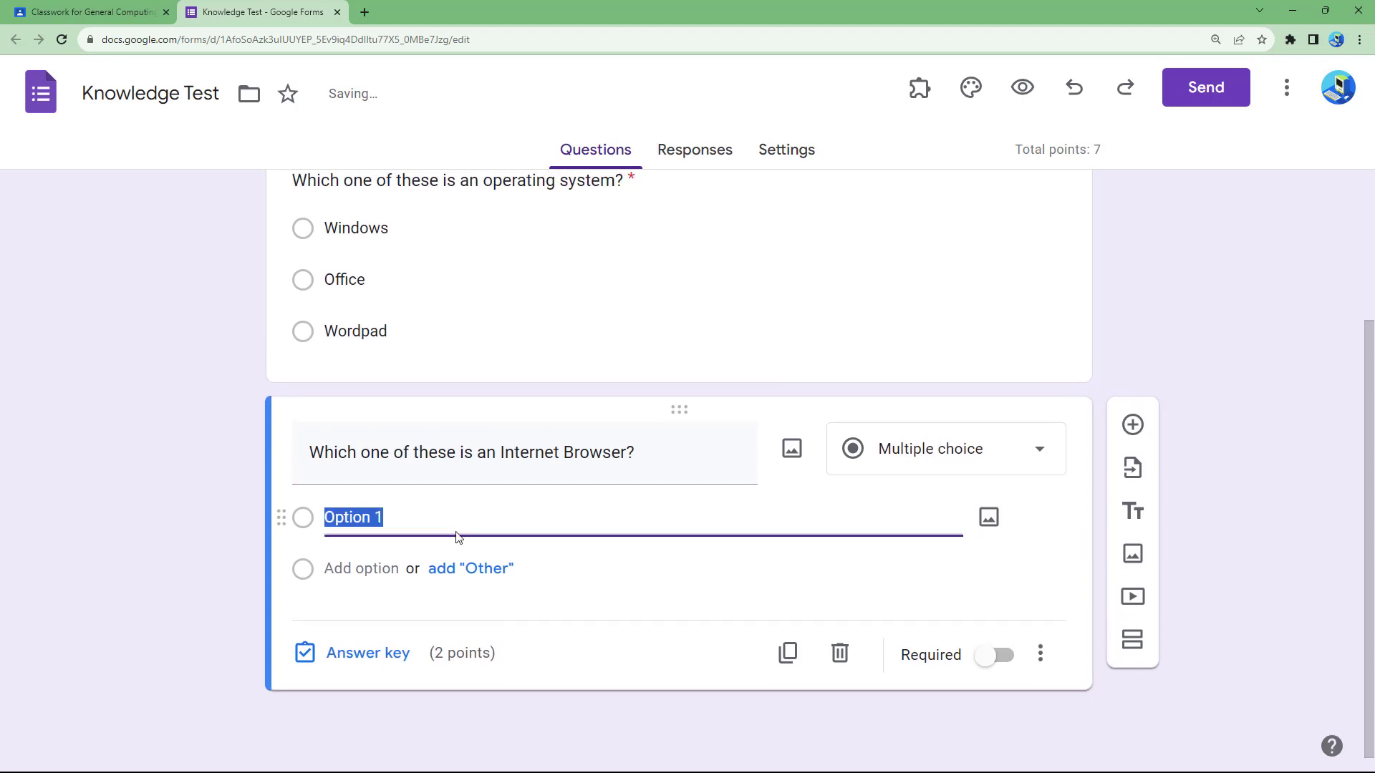
pyautogui.write('Chrome')
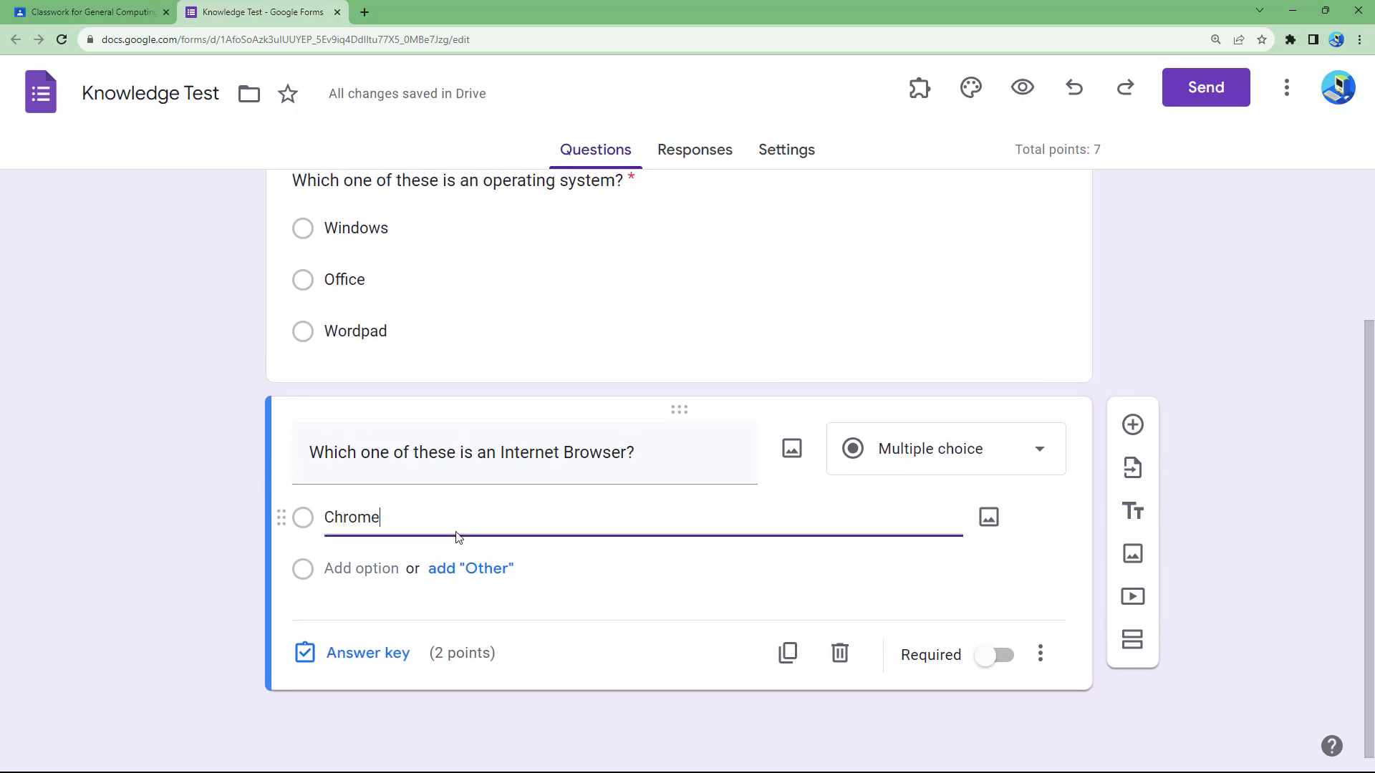
pyautogui.click(380, 571)
pyautogui.write('nd')
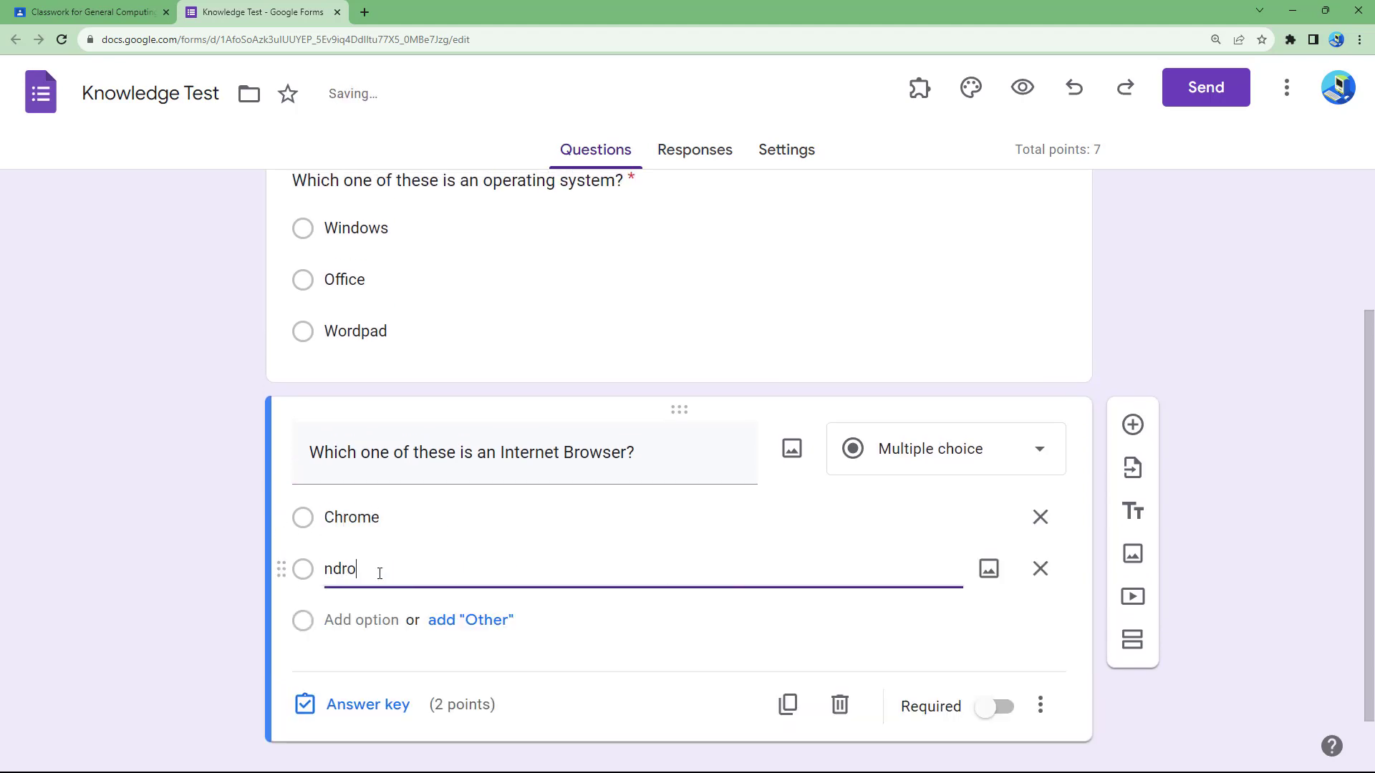
pyautogui.write('ro')
pyautogui.press('BackSpace')
pyautogui.press('BackSpace')
pyautogui.press('BackSpace')
pyautogui.press('BackSpace')
pyautogui.press('BackSpace')
# Give the Internet Browser question three answer options: Android, Chrome and Steam
pyautogui.write('Android')
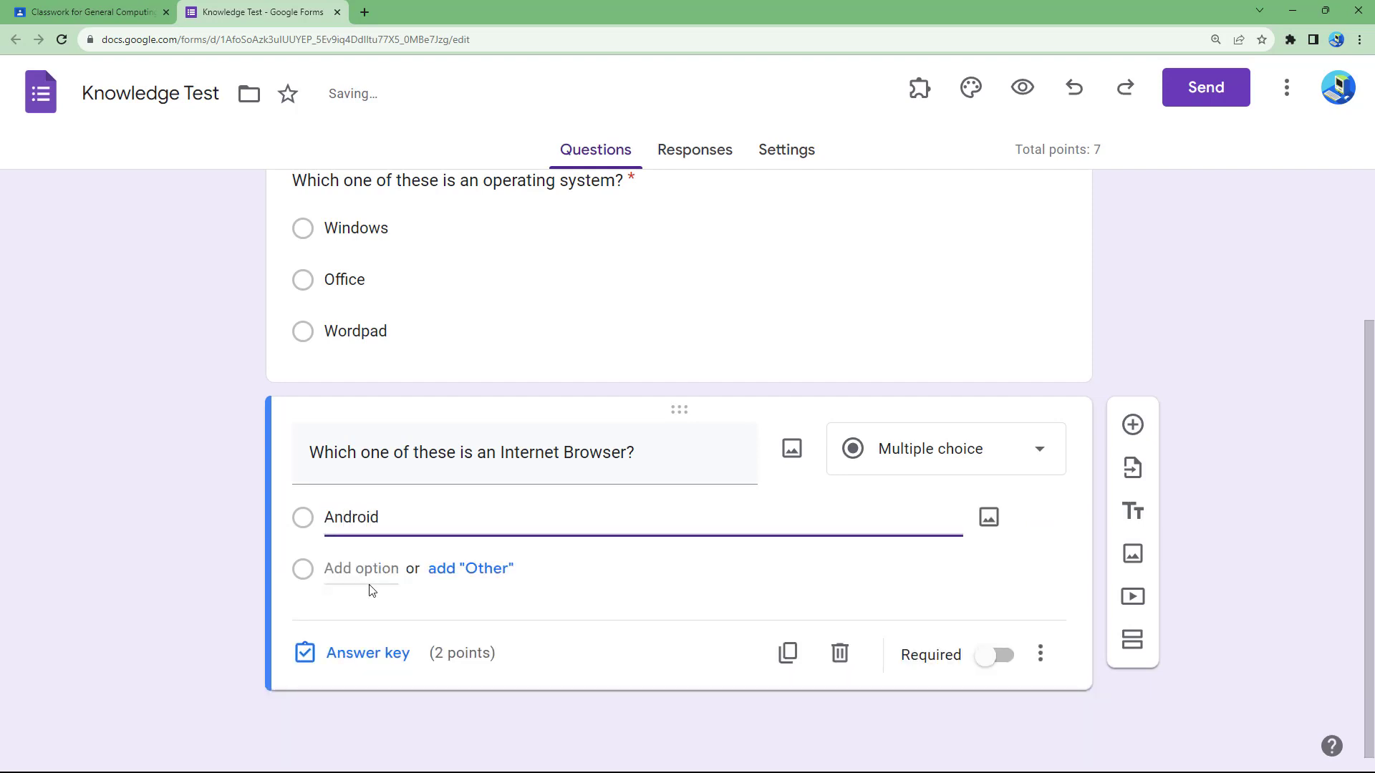
pyautogui.click(373, 576)
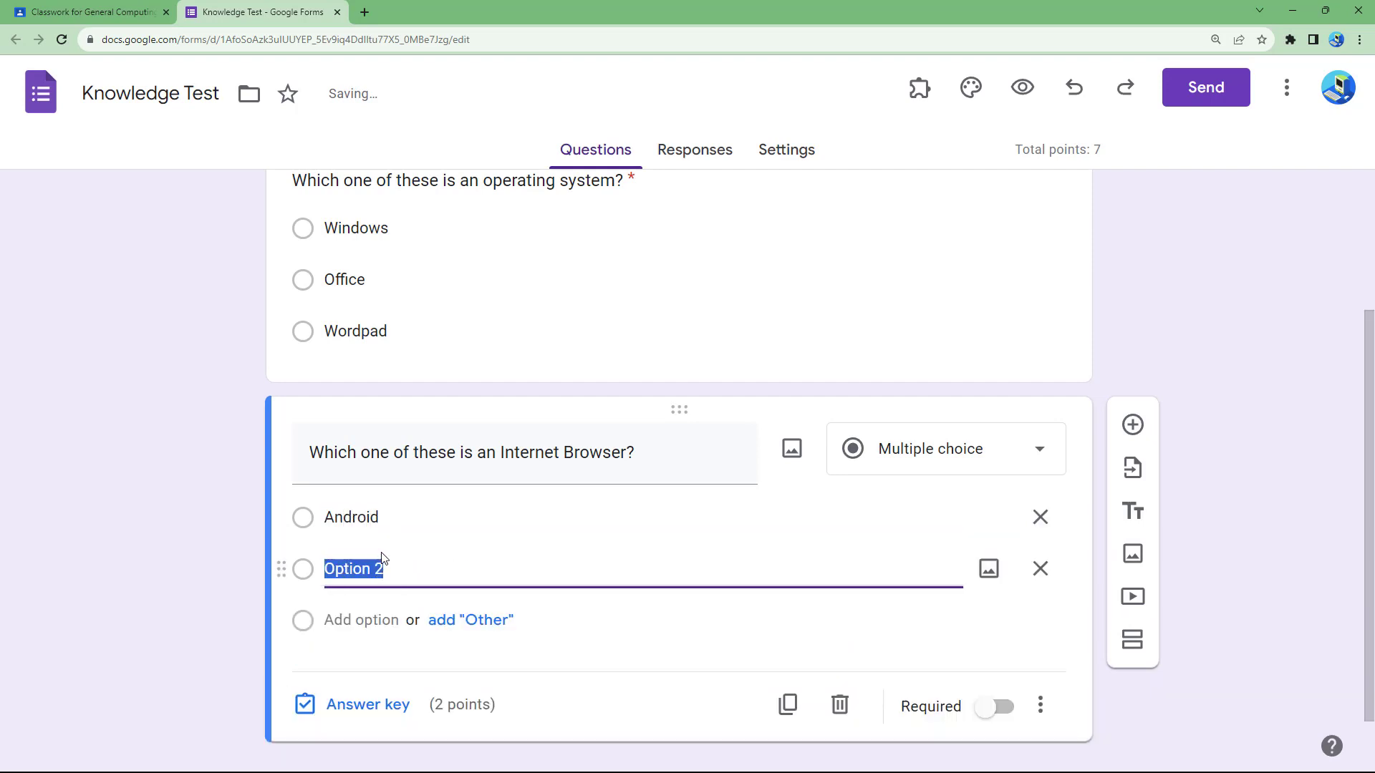
pyautogui.write('Chrome')
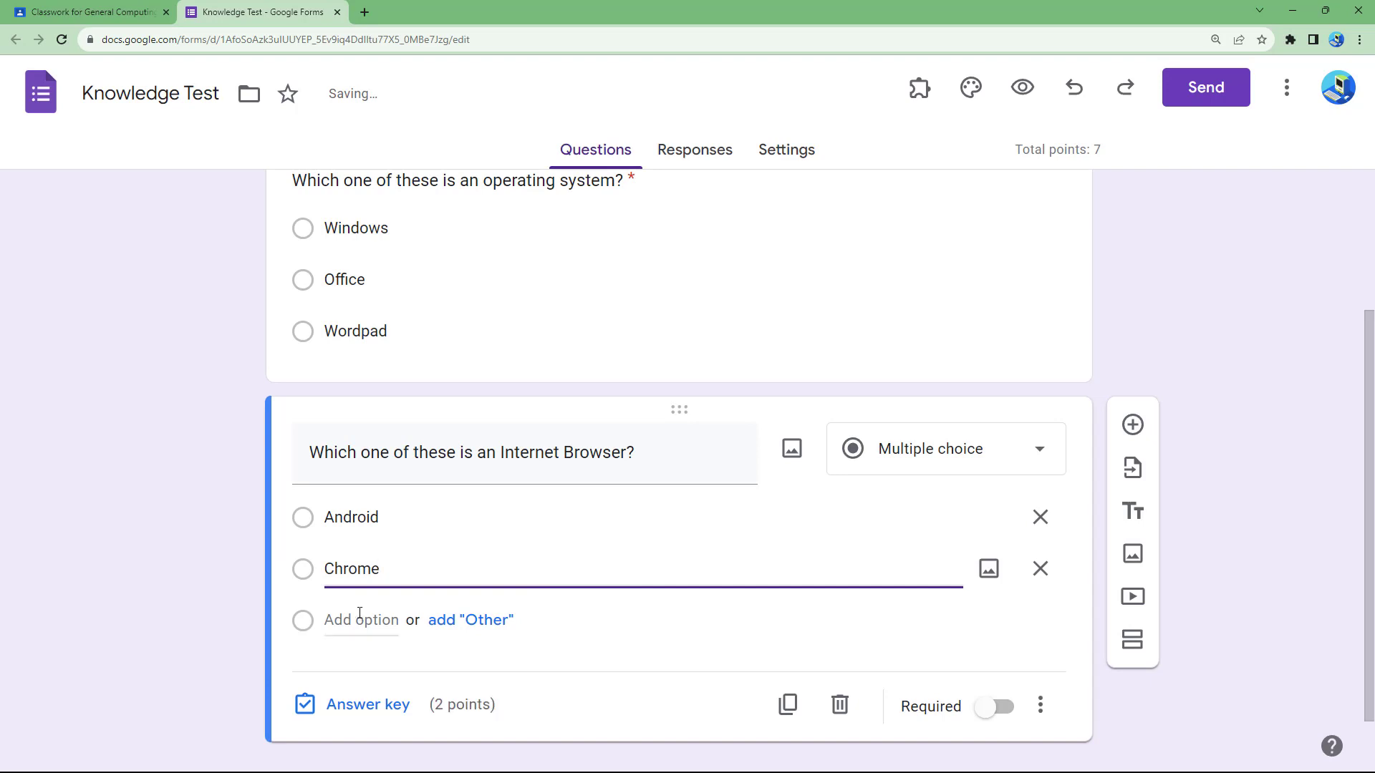
pyautogui.click(362, 620)
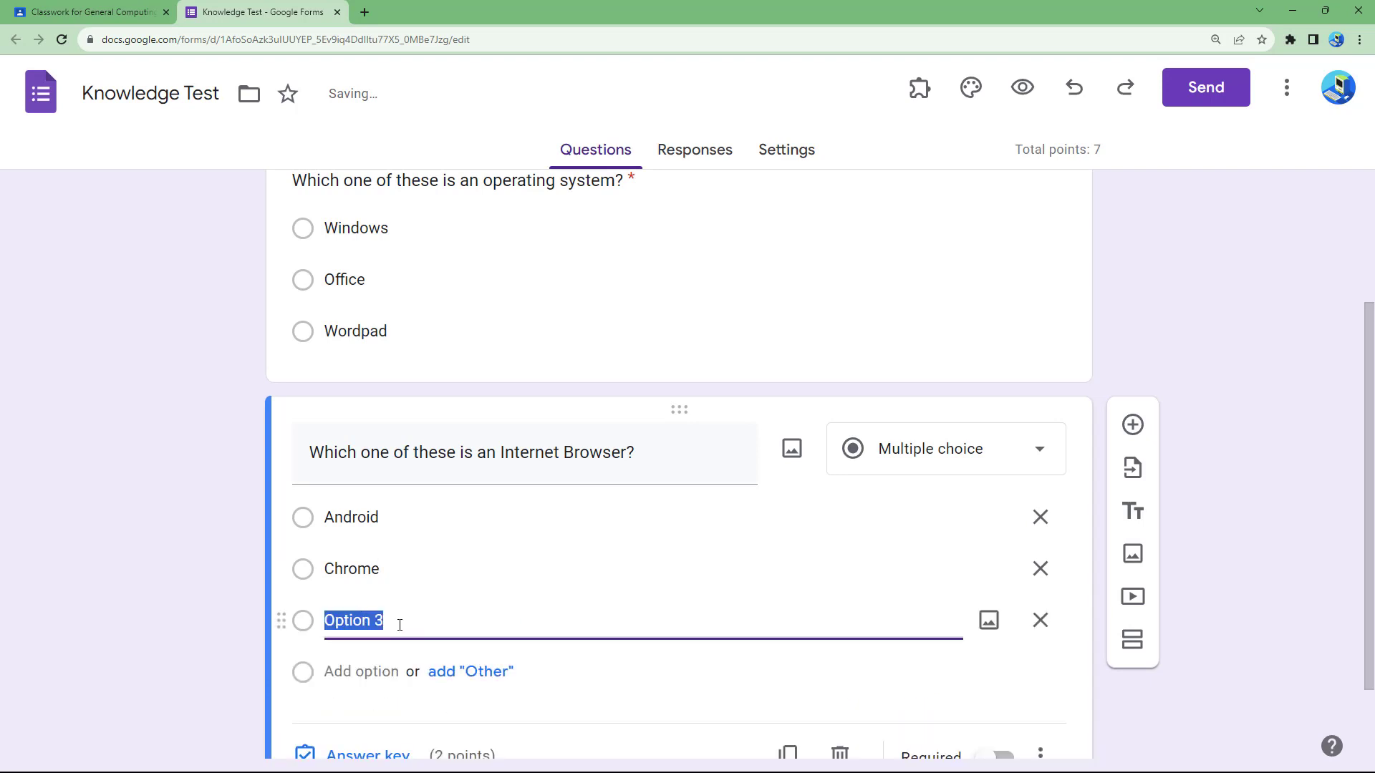
pyautogui.write('Steam')
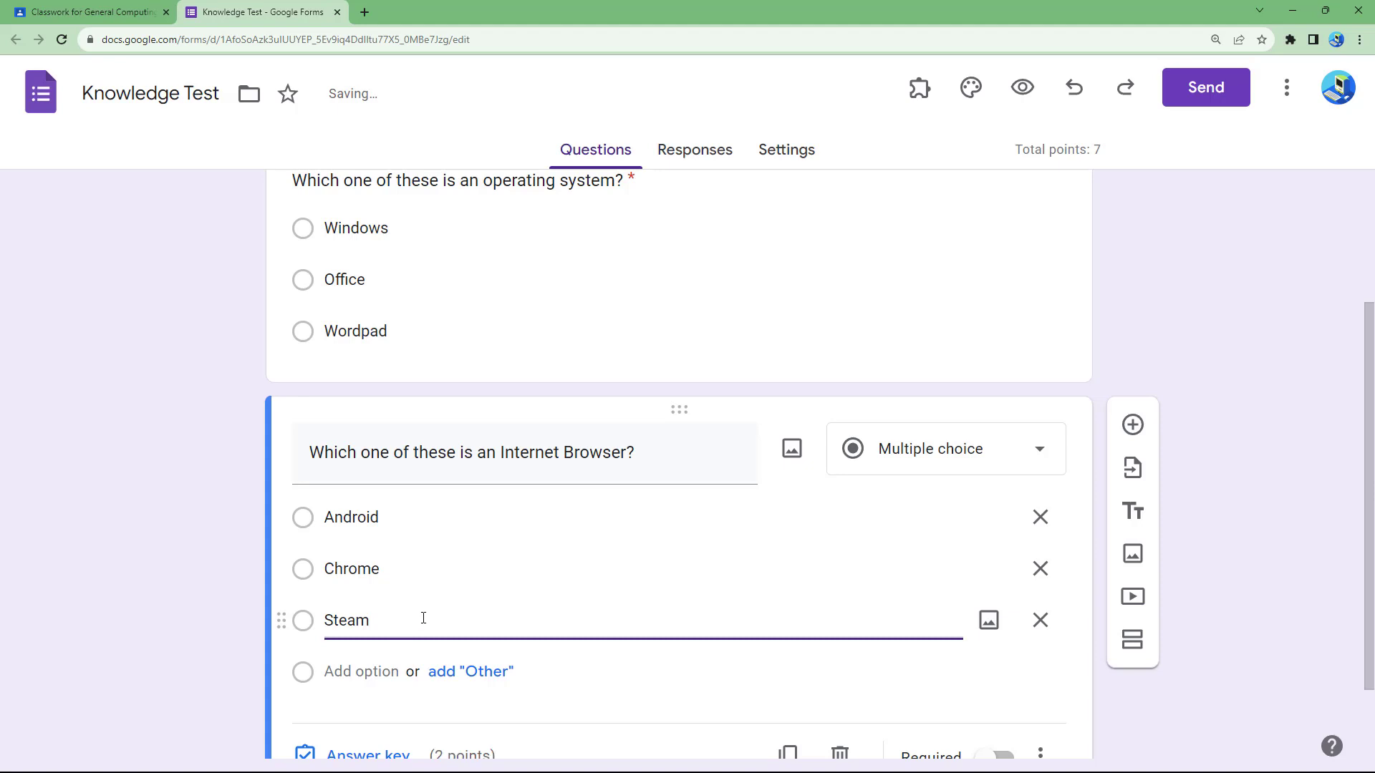
pyautogui.click(232, 509)
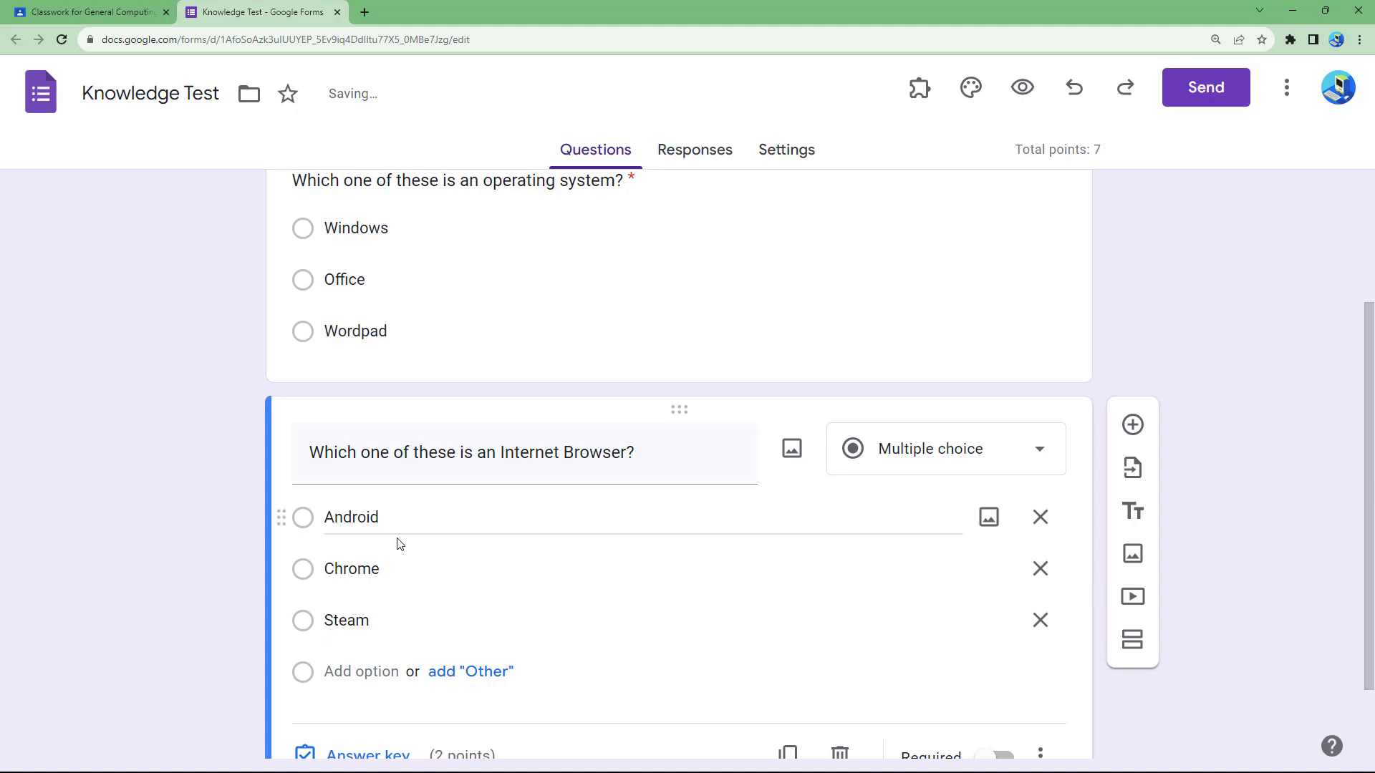
# Make the Internet Browser question required and mark Chrome as its correct answer worth 5 points
pyautogui.scroll(-2, 396, 540)
pyautogui.click(992, 659)
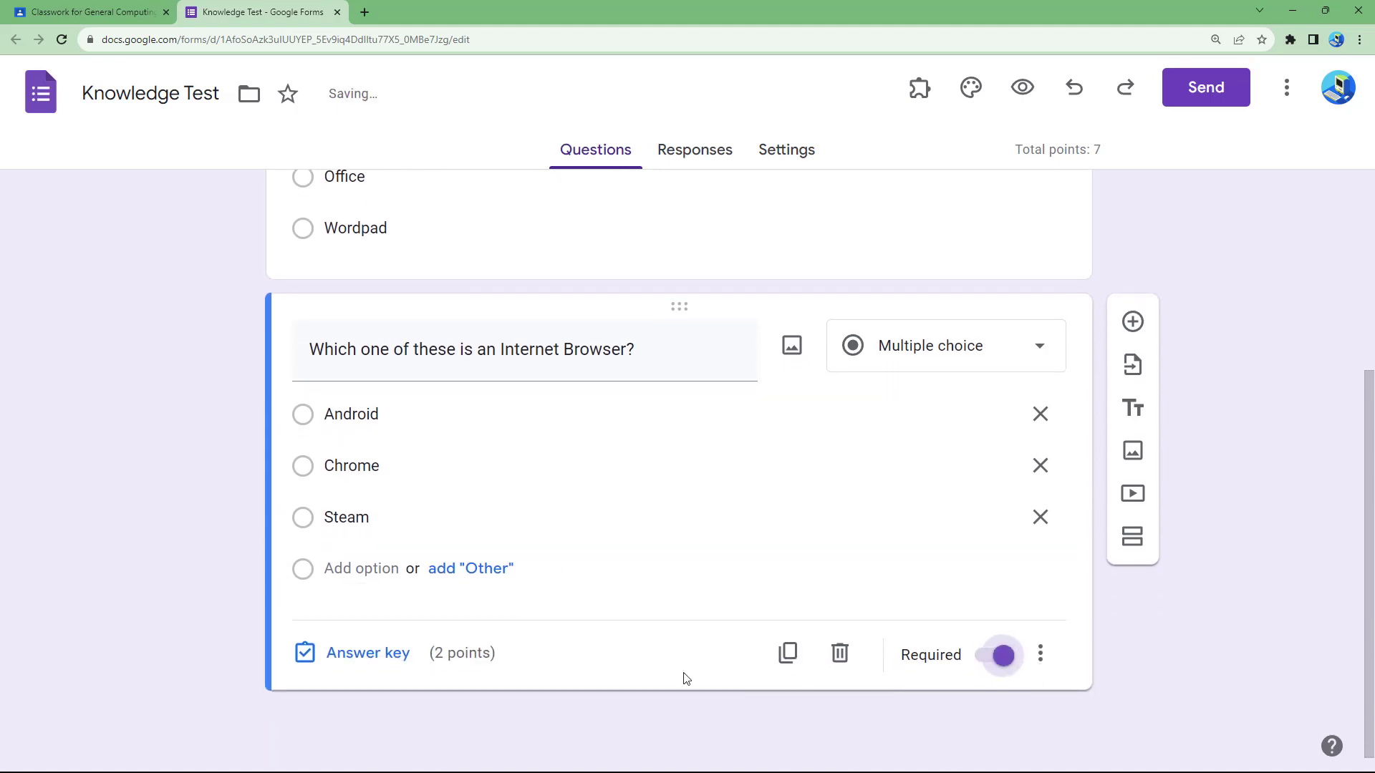
pyautogui.click(372, 655)
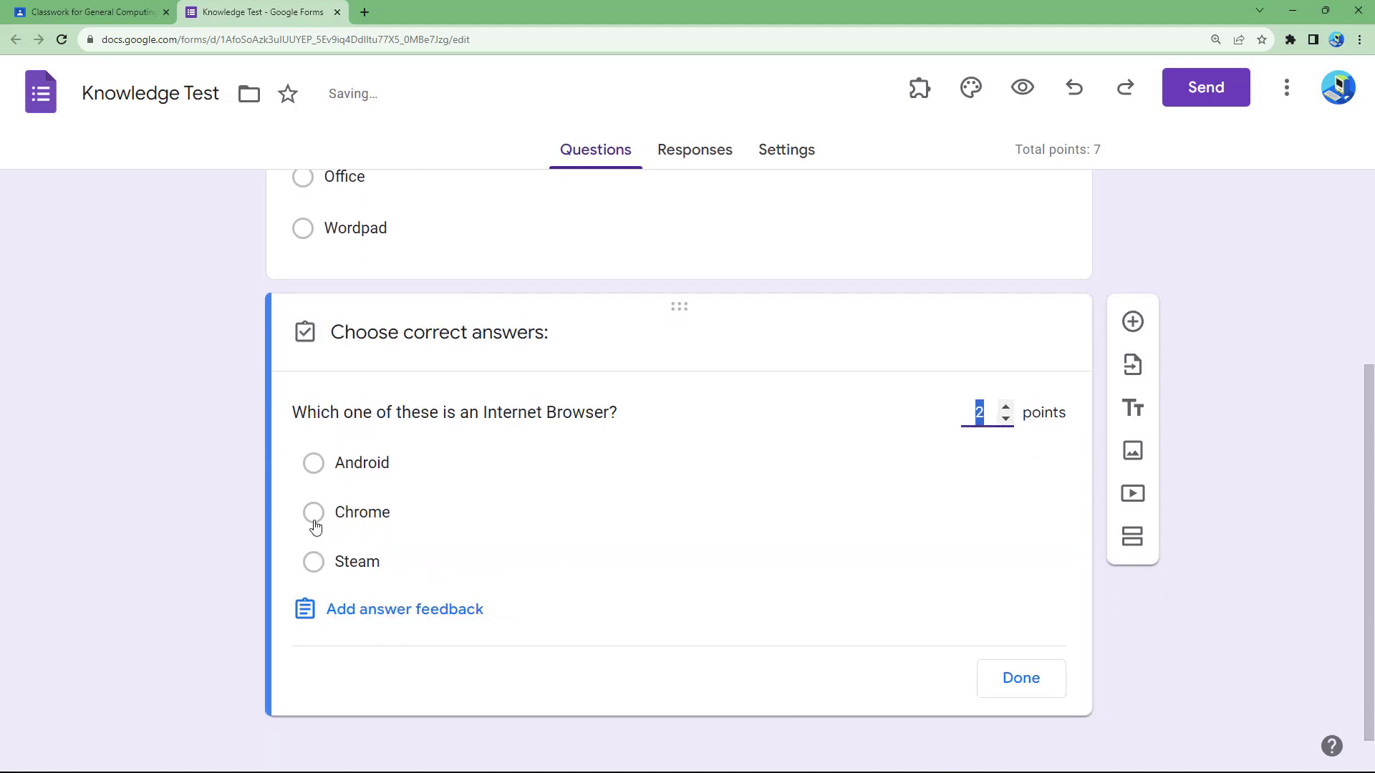
pyautogui.click(314, 517)
pyautogui.doubleClick(986, 415)
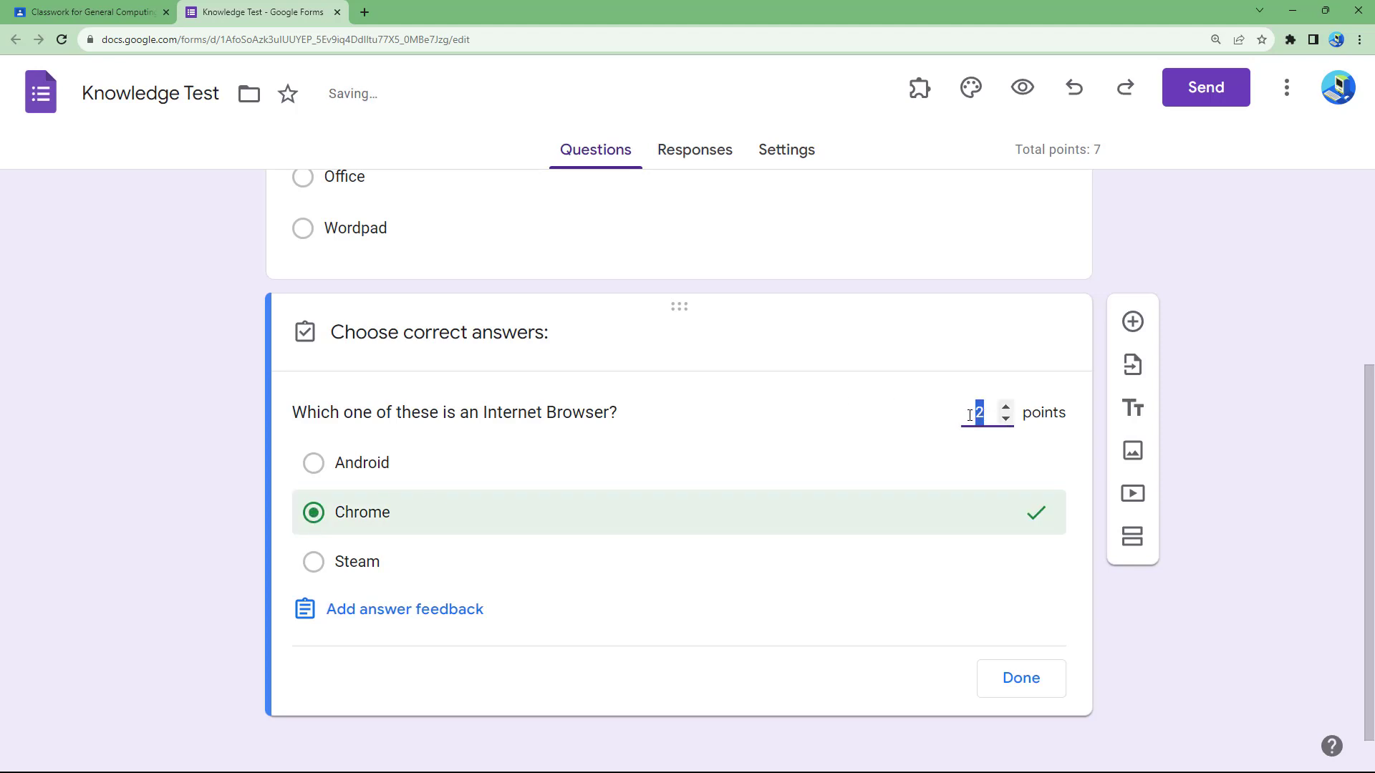
pyautogui.write('3')
pyautogui.click(1226, 377)
pyautogui.scroll(1, 1023, 568)
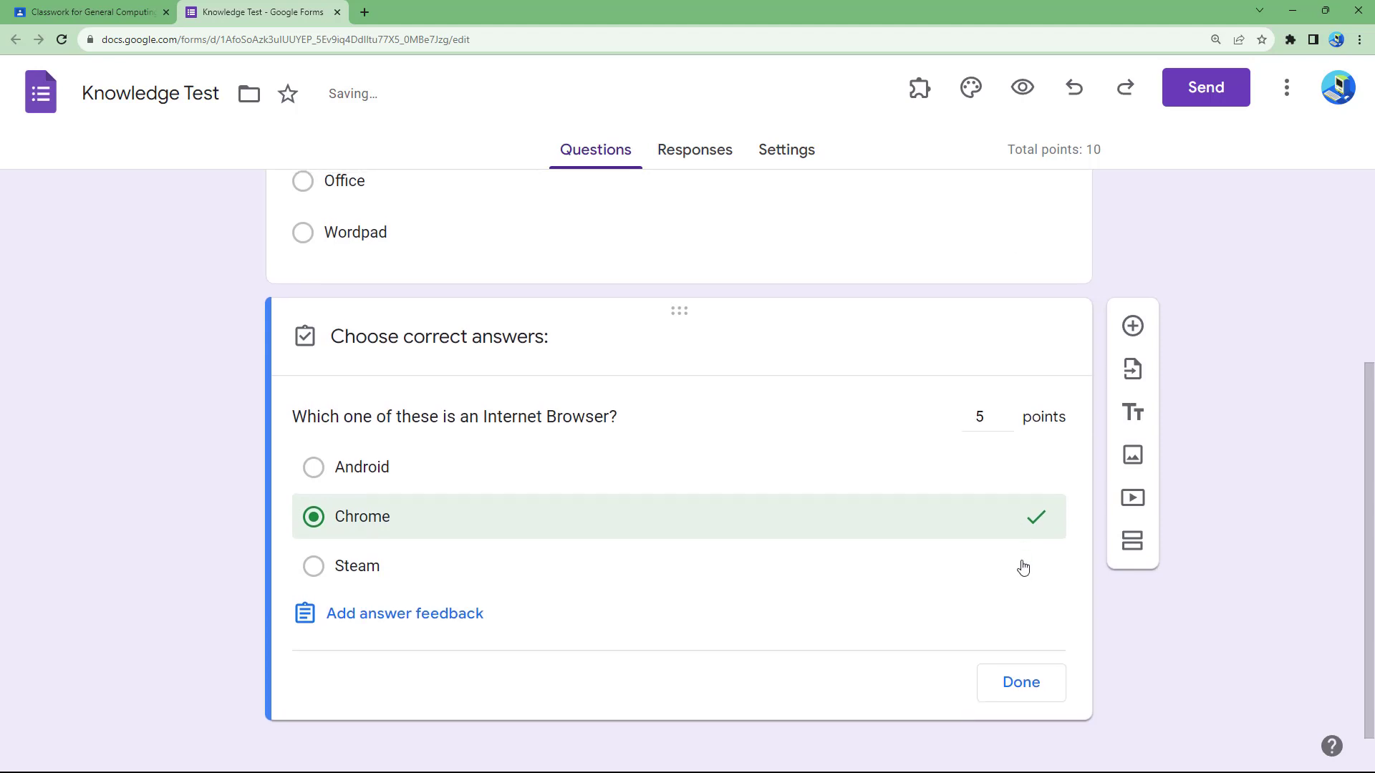
pyautogui.scroll(3, 1023, 568)
pyautogui.scroll(-3, 1037, 731)
pyautogui.click(1015, 662)
# Switch back to Google Classroom and assign "Attempt this Quiz" with its attached quiz to all General Computing students
pyautogui.scroll(3, 865, 550)
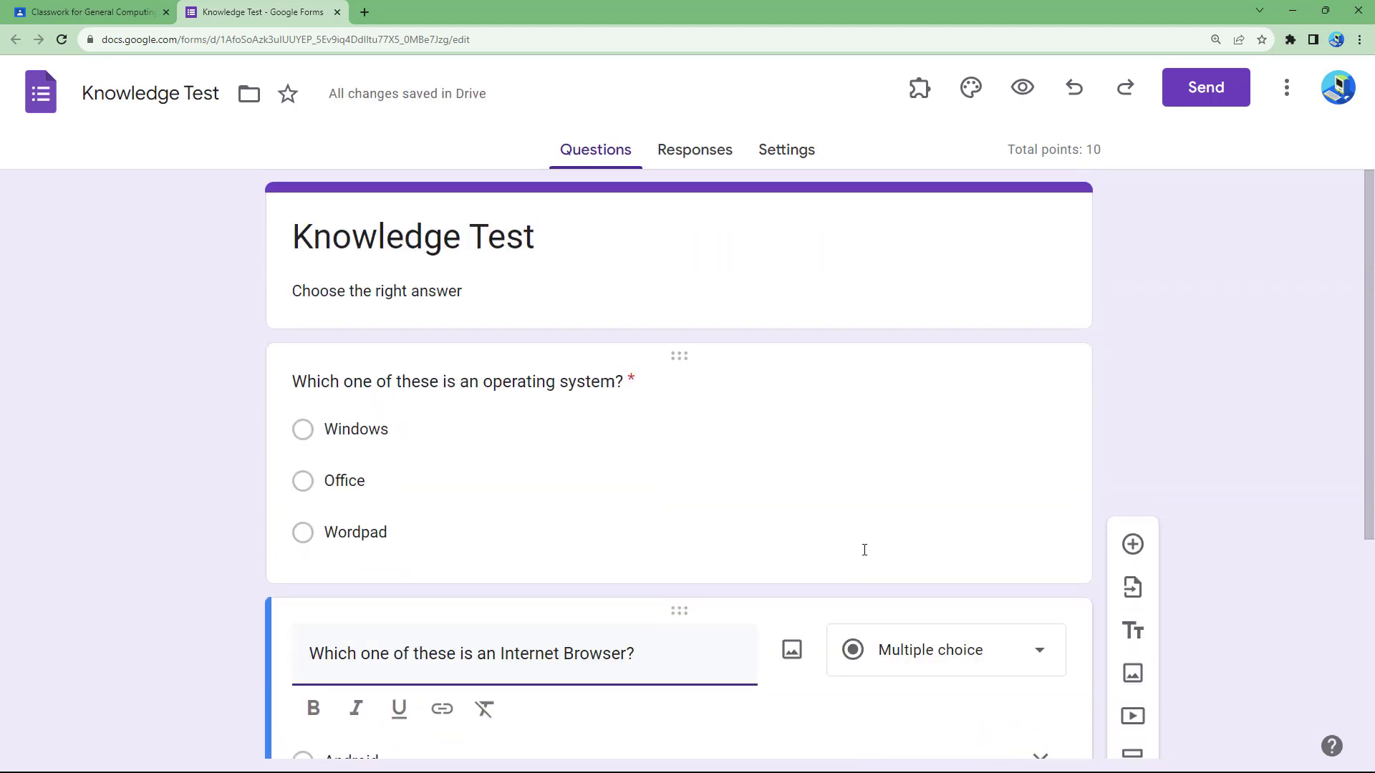
pyautogui.scroll(-4, 864, 549)
pyautogui.scroll(4, 862, 555)
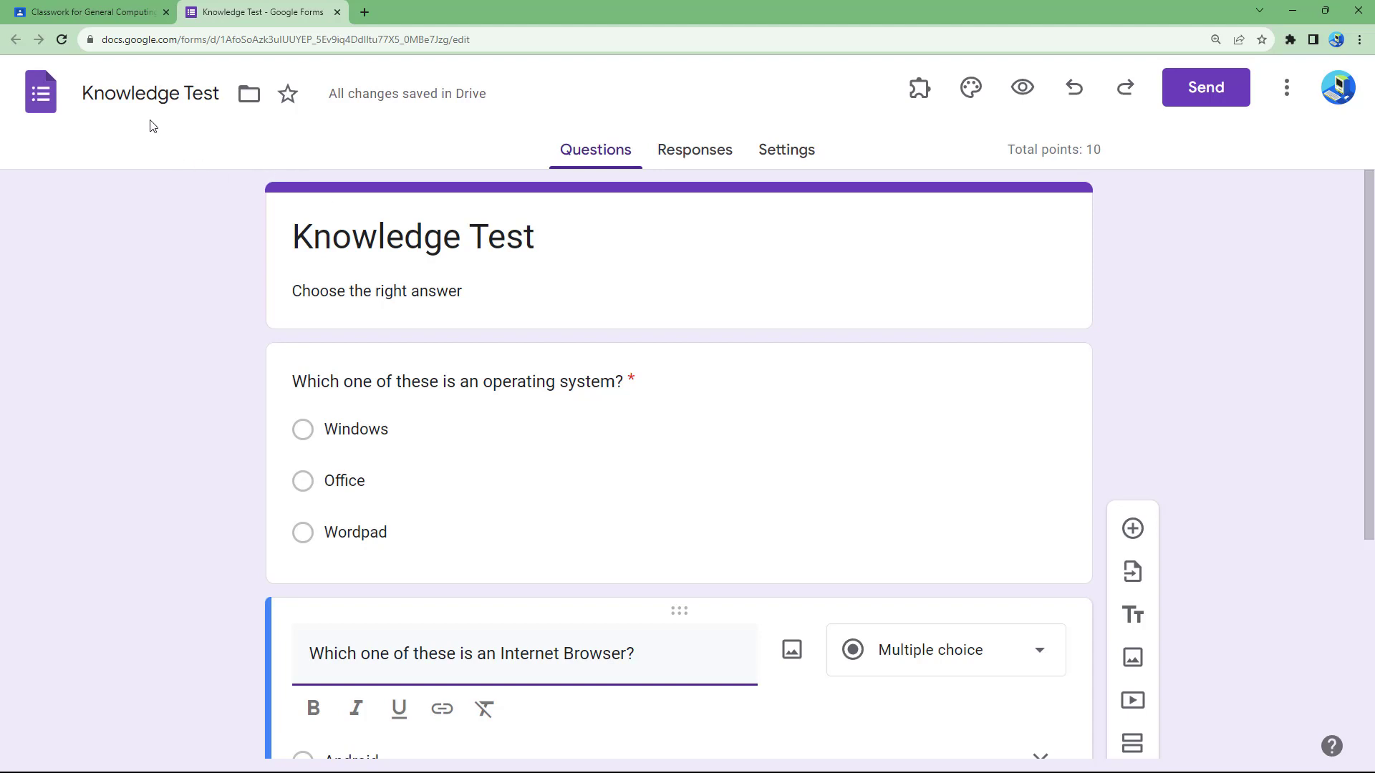
pyautogui.click(92, 12)
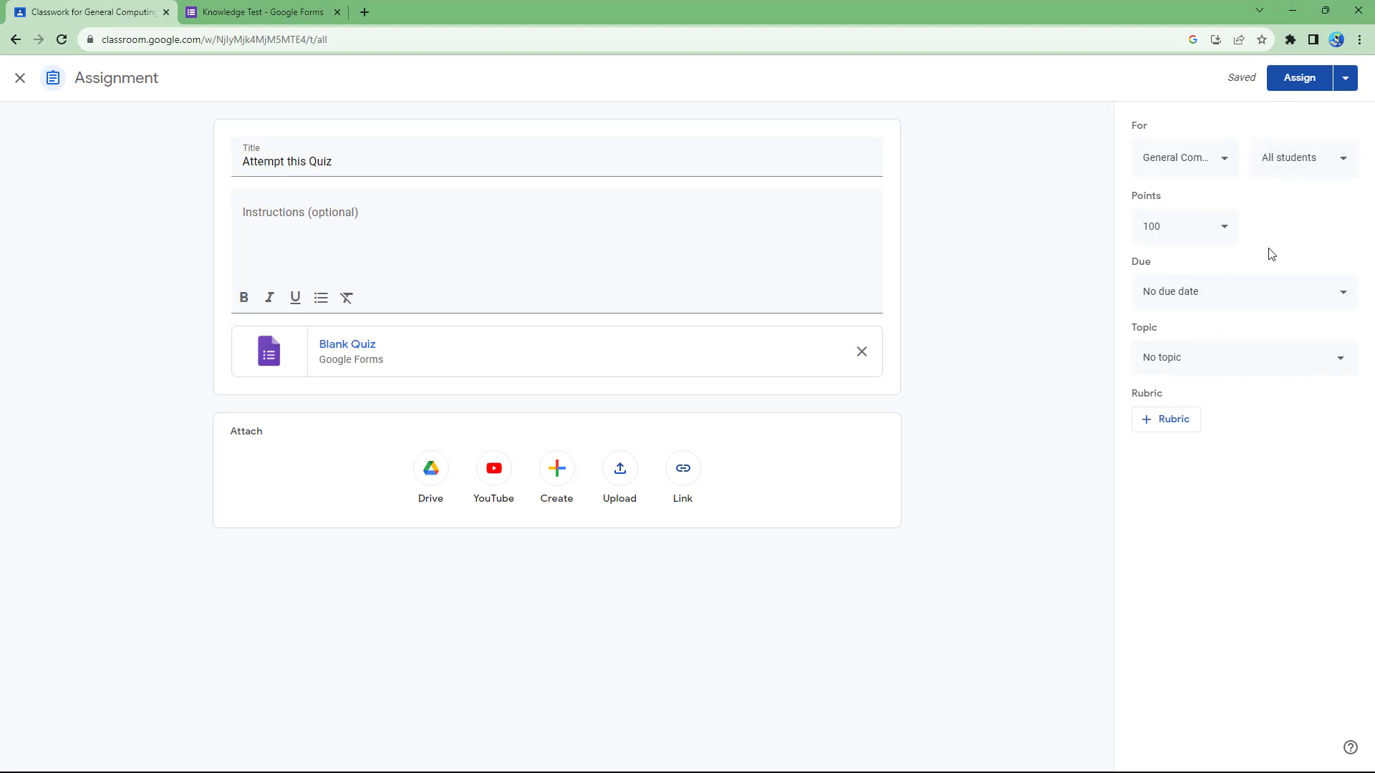
pyautogui.click(1292, 80)
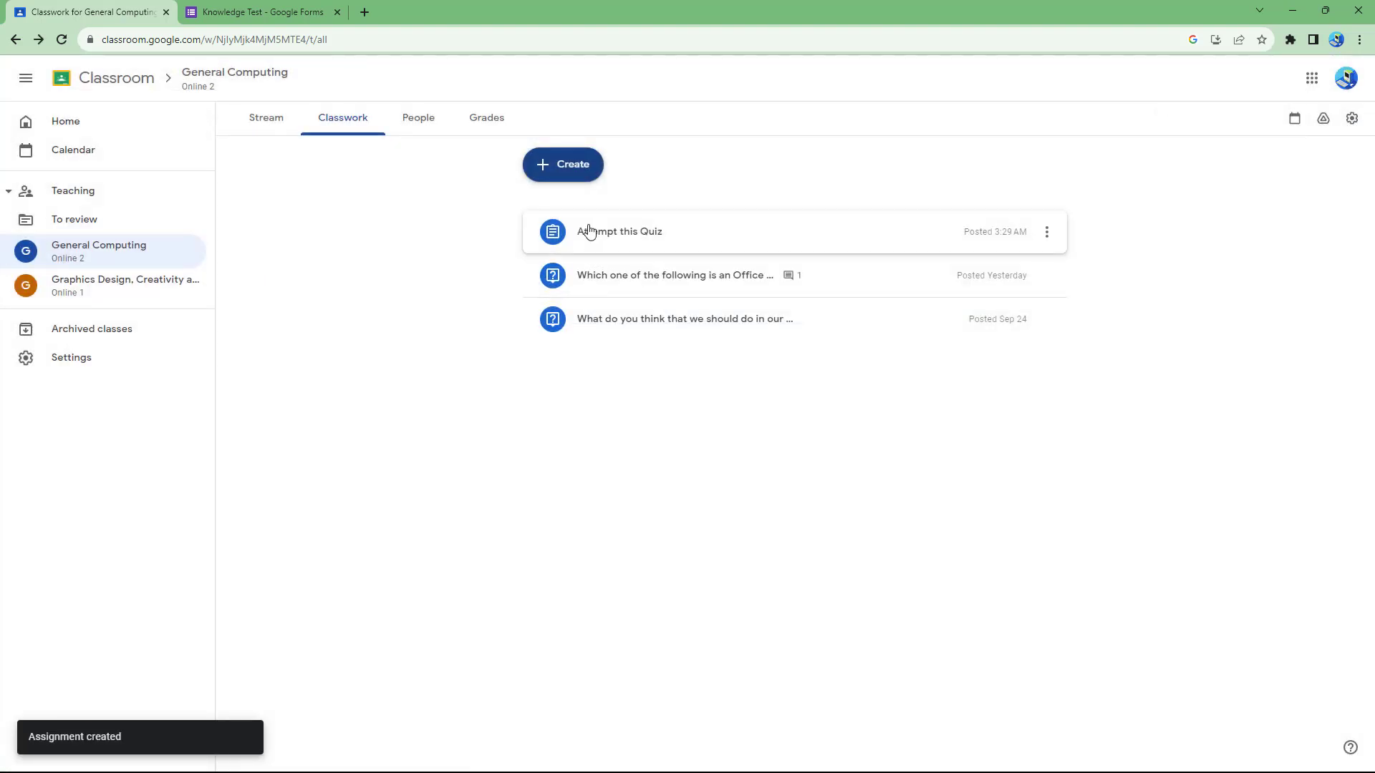
# Open the posted "Attempt this Quiz" assignment from the General Computing class stream
pyautogui.click(269, 123)
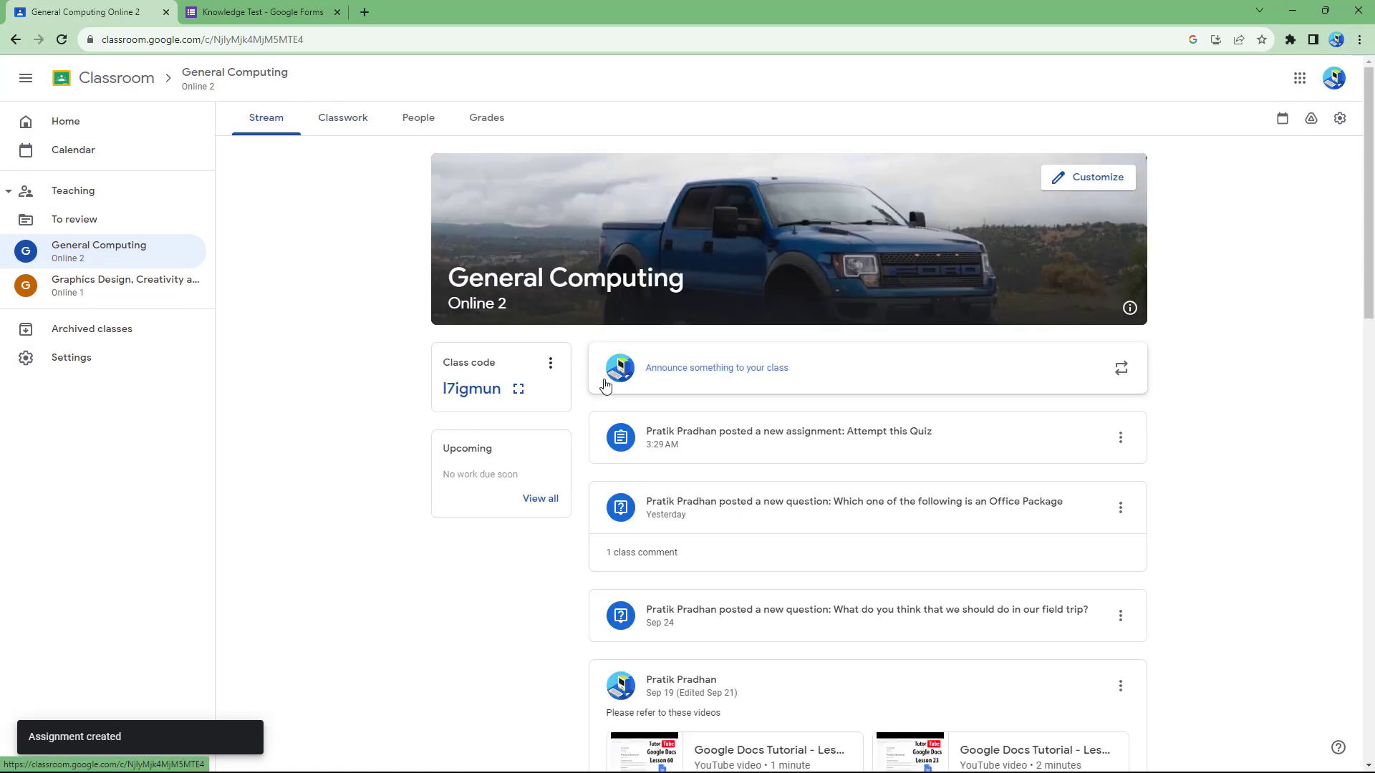
pyautogui.click(740, 447)
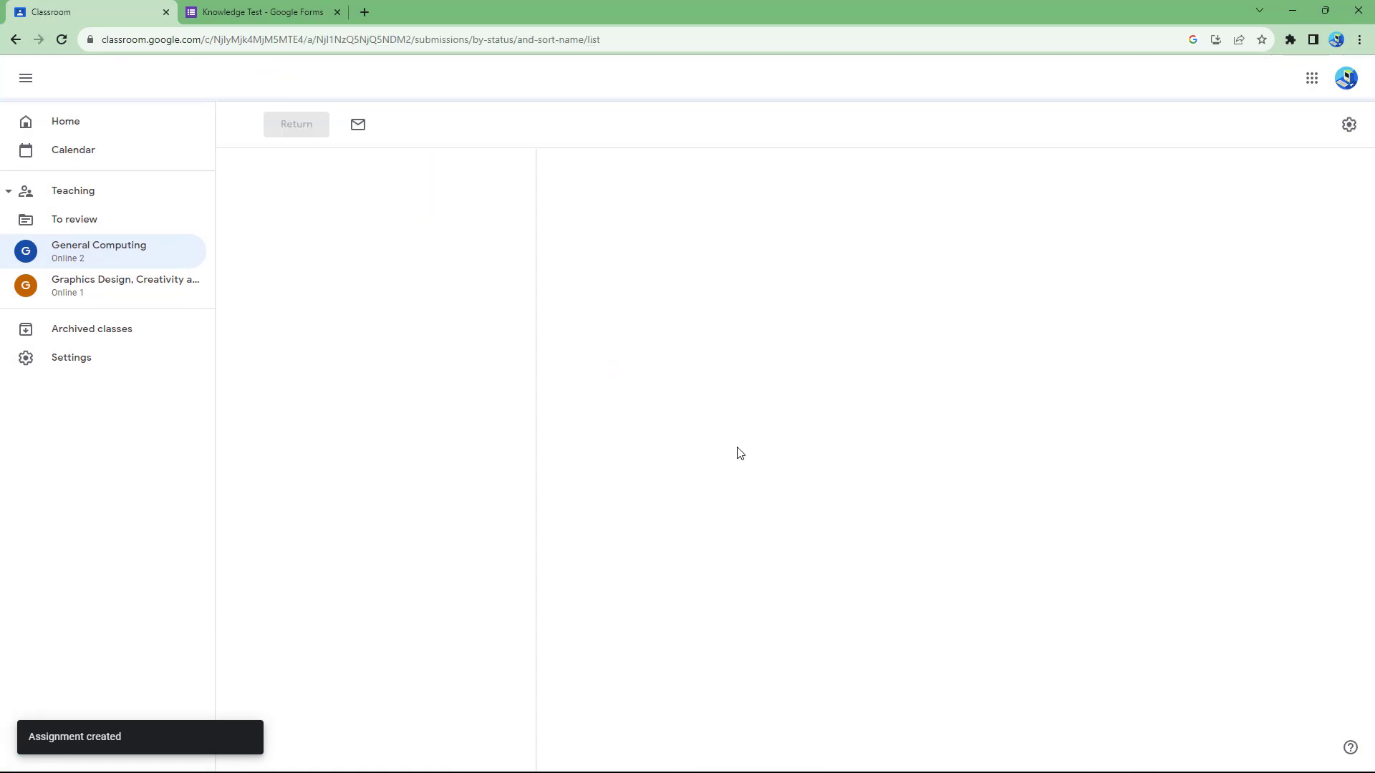